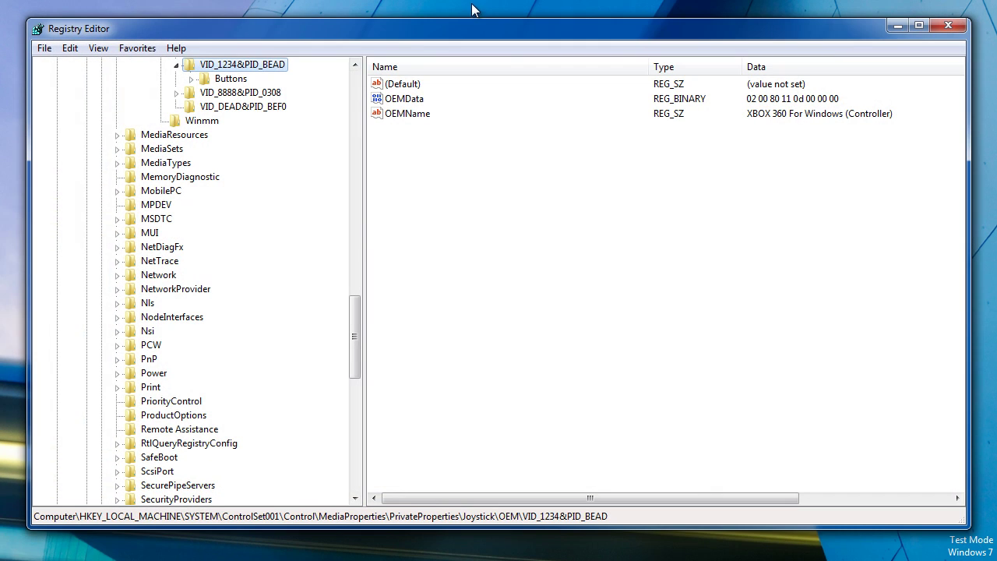
Collapse HKEY_LOCAL_MACHINE and navigate to HKEY_CURRENT_USER\System\CurrentControlSet\Control\MediaProperties
left_click_drag(354, 288, 355, 74)
left_click(58, 107)
left_click(58, 92)
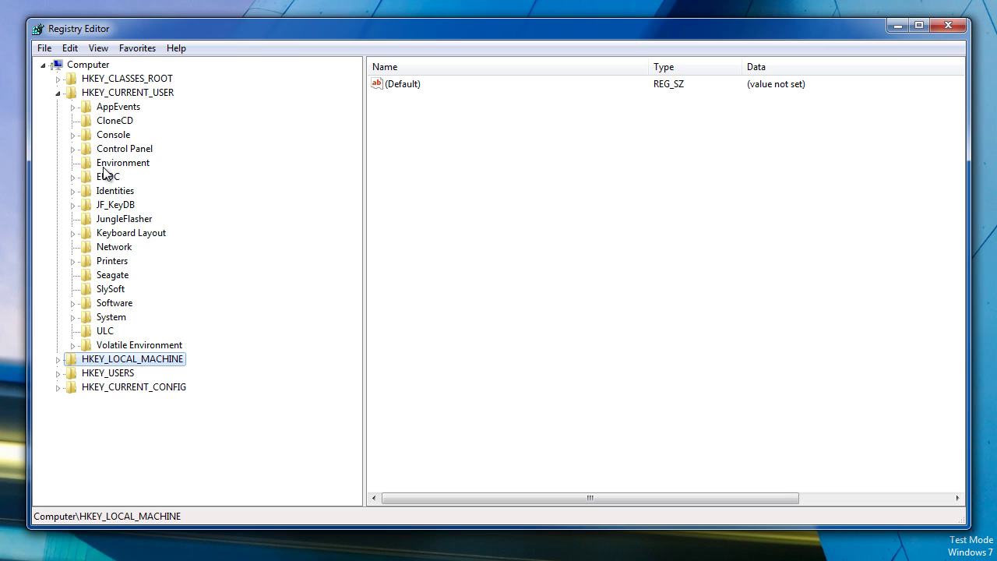
double_click(111, 319)
left_click(87, 331)
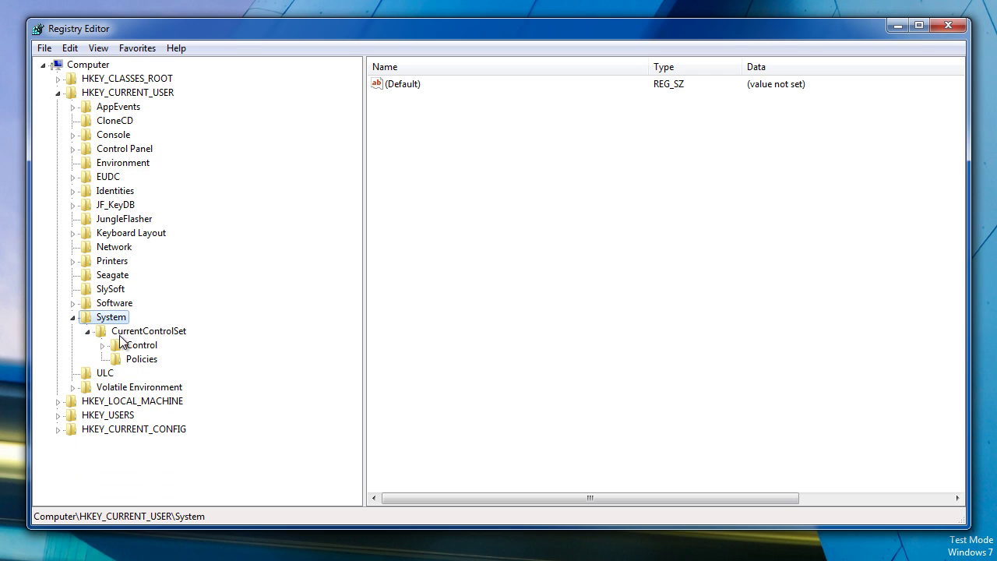
left_click(102, 345)
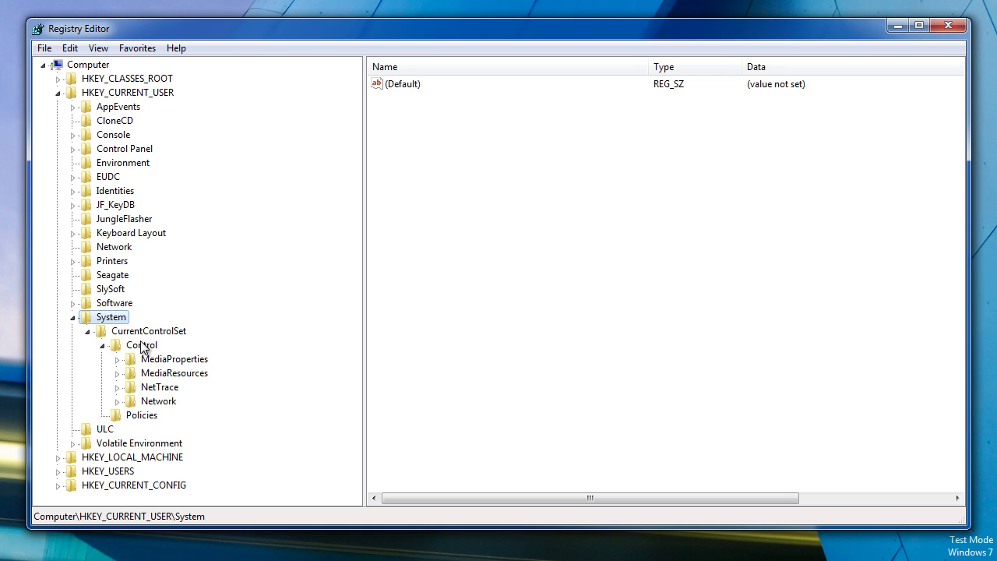
left_click(147, 347)
left_click(144, 360)
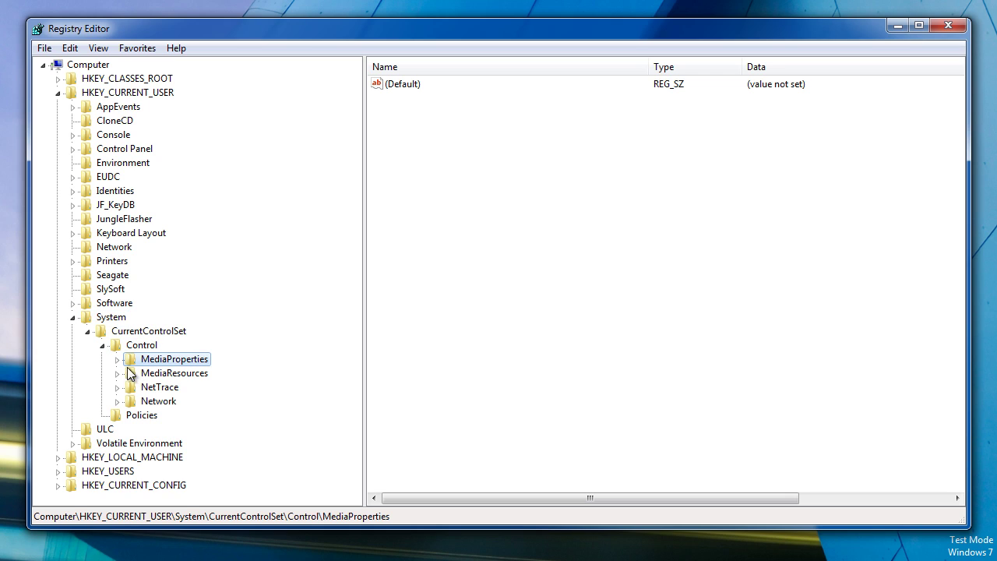
Expand PrivateProperties\Joystick\OEM under MediaProperties and select the VID_1234&PID_BEAD key
left_click(118, 360)
left_click(132, 374)
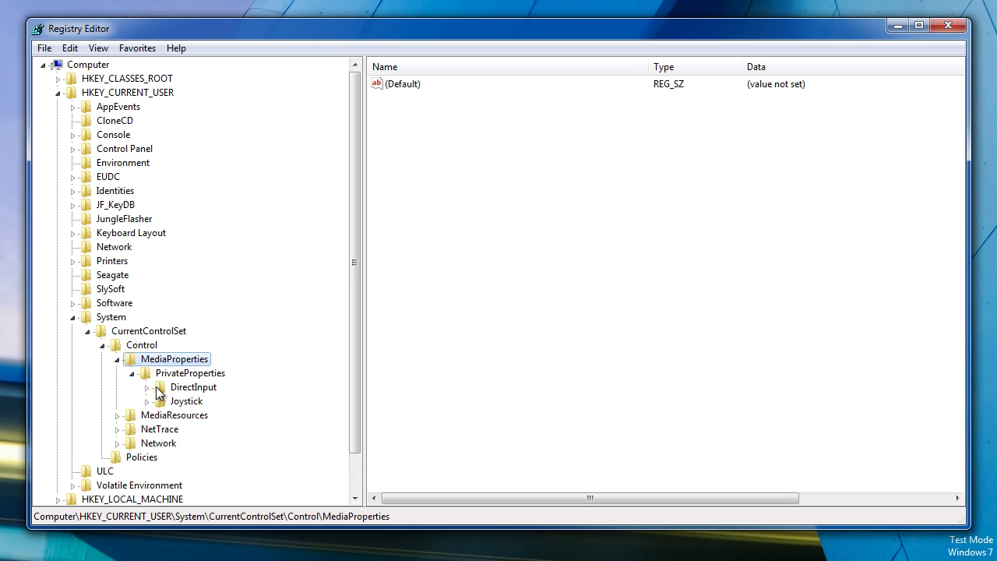
left_click(147, 401)
left_click(162, 415)
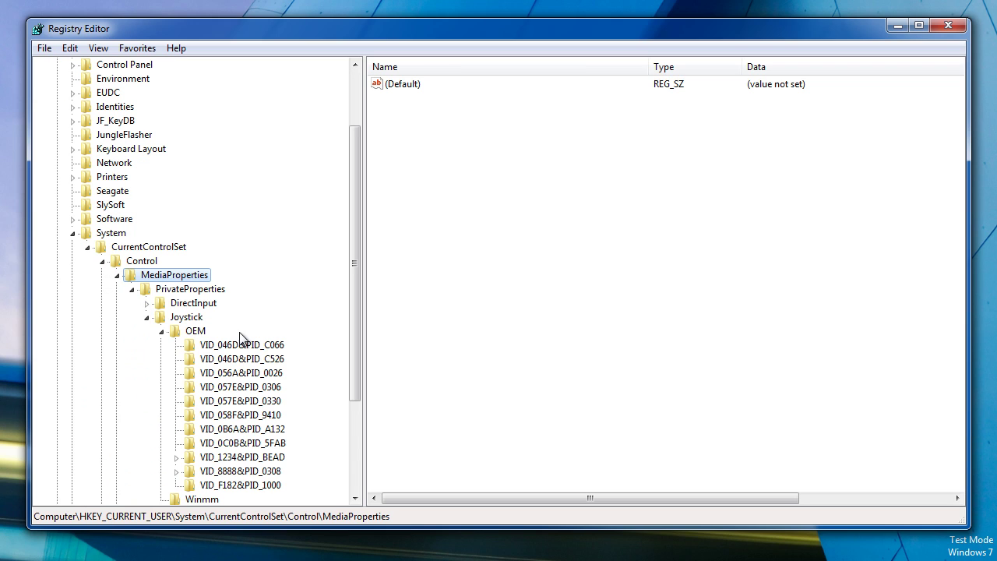
left_click(246, 458)
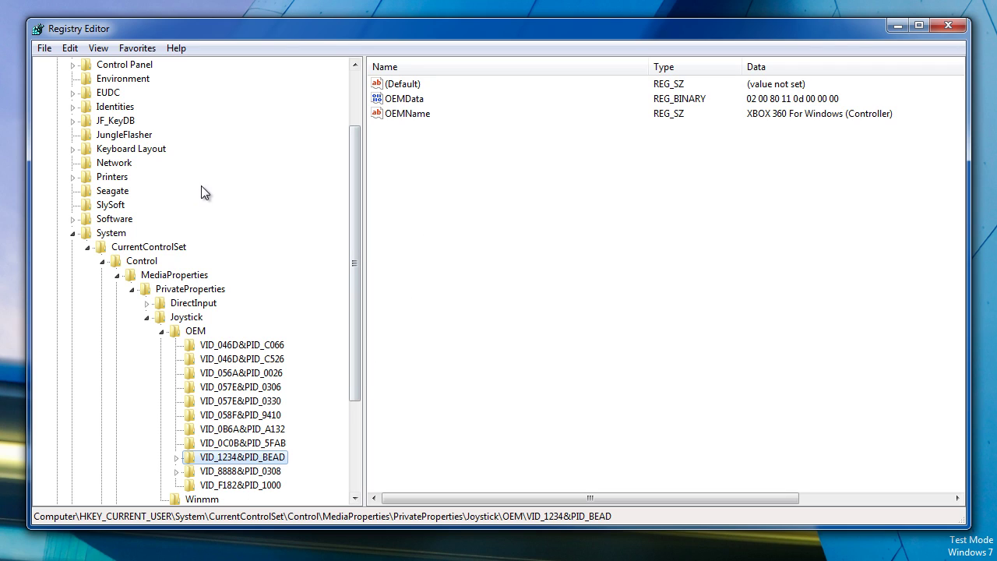
Open the OEMName string of VID_1234&PID_BEAD, examine its value data and accept it
left_click(404, 114)
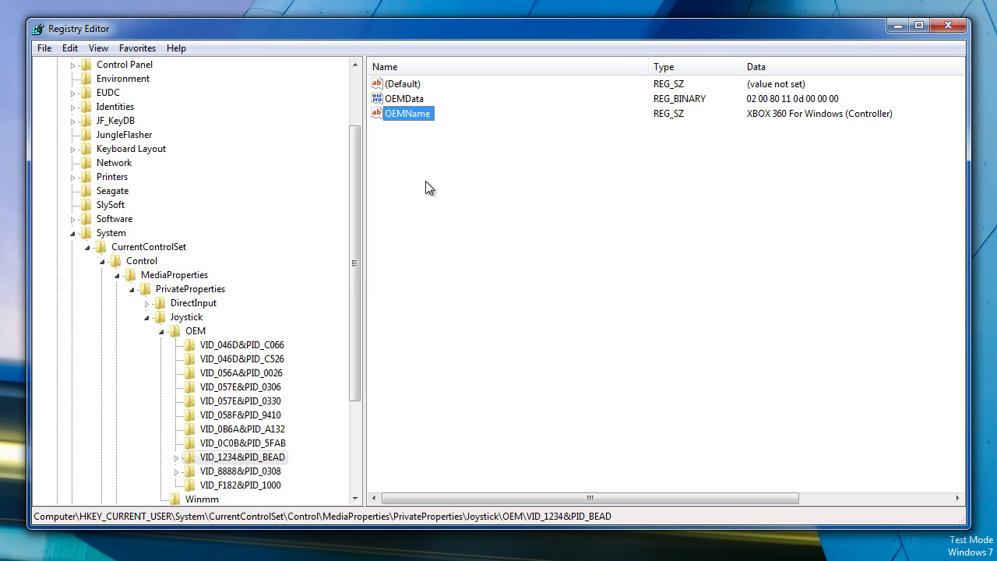
double_click(417, 115)
left_click_drag(260, 95, 385, 162)
left_click(348, 240)
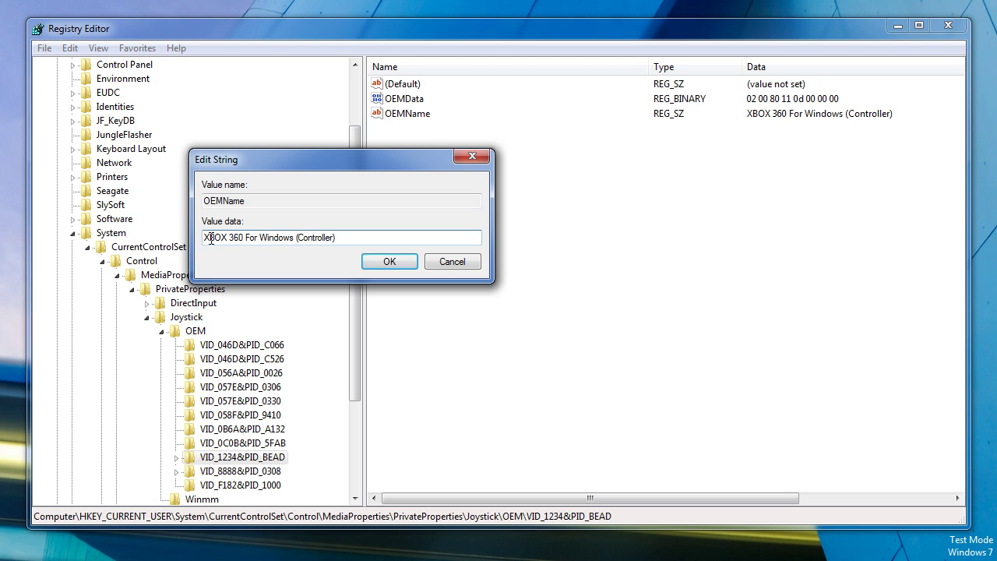
left_click_drag(209, 238, 313, 238)
left_click(348, 240)
left_click(389, 263)
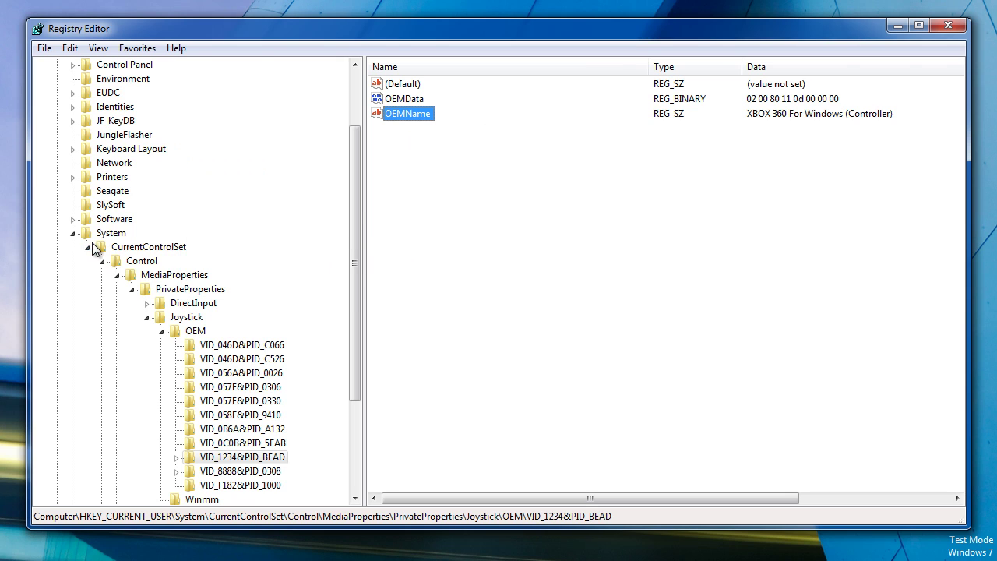
Collapse HKEY_CURRENT_USER, expand HKEY_LOCAL_MACHINE and select the ControlSet001 key under SYSTEM
left_click_drag(354, 173, 354, 120)
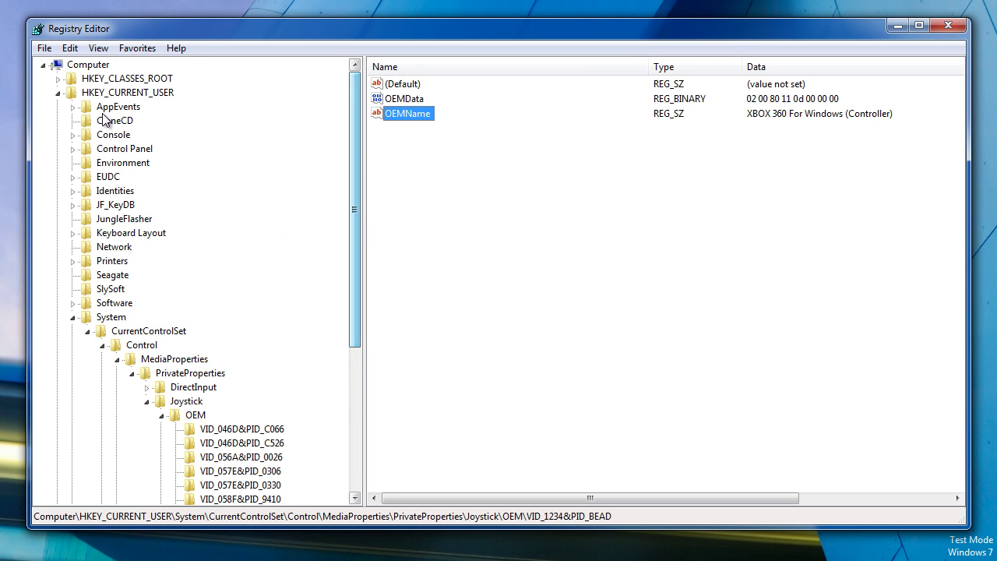
left_click(57, 92)
left_click(110, 107)
left_click(58, 108)
left_click(109, 150)
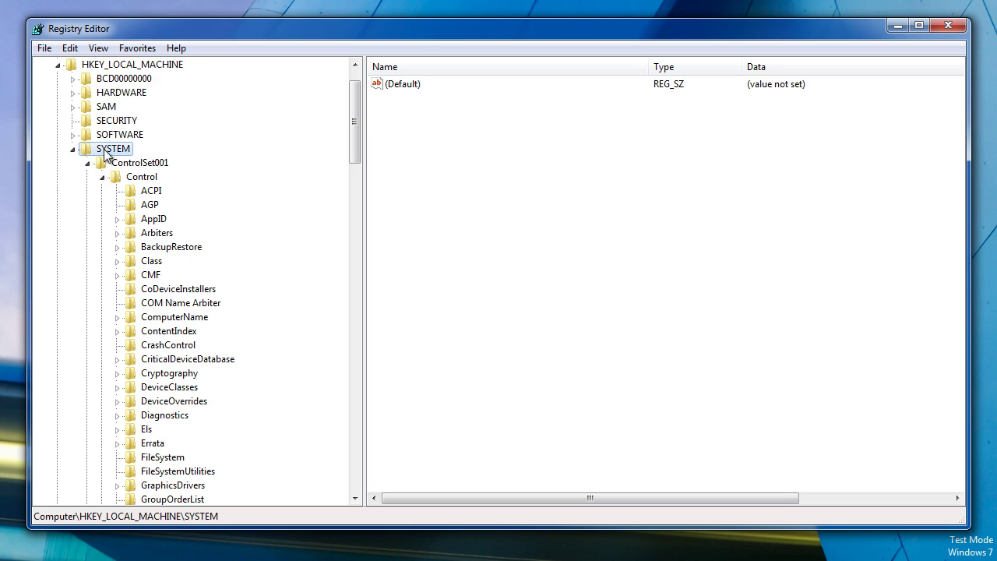
left_click(134, 167)
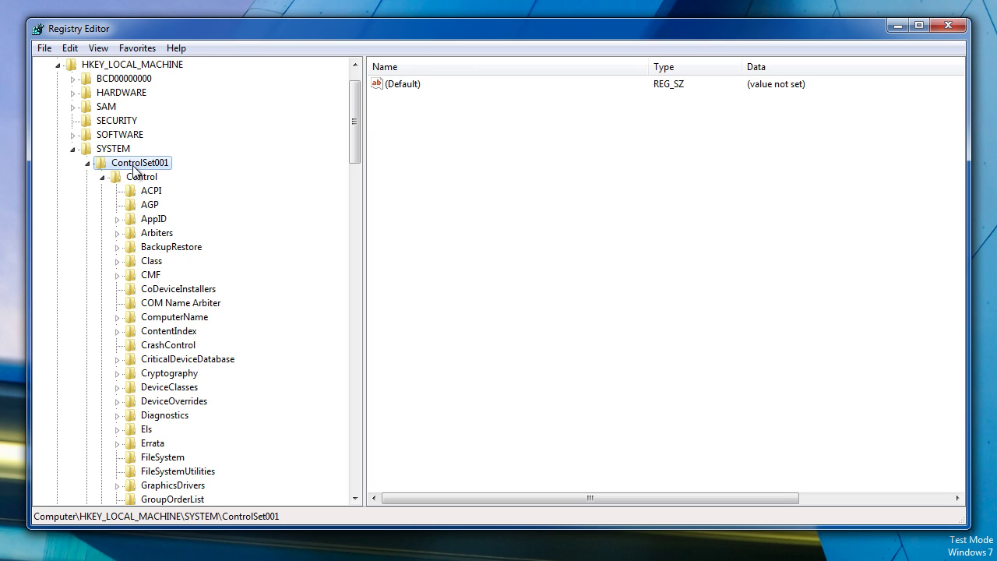
Examine the subkeys of ControlSet002 under SYSTEM and return to the expanded ControlSet001
left_click(88, 162)
left_click(139, 222)
left_click(88, 220)
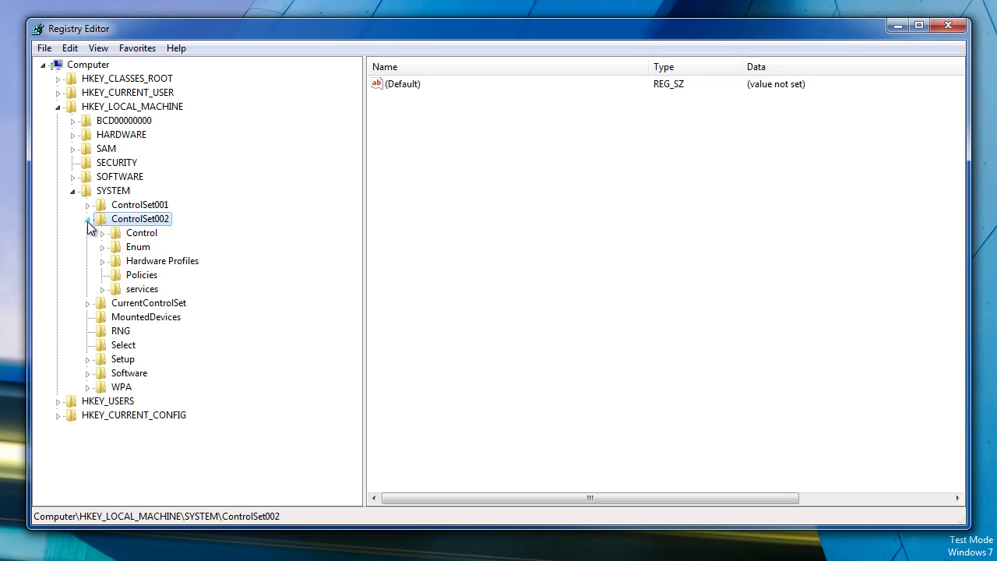
left_click(87, 220)
left_click(87, 205)
Select the MediaProperties key under ControlSet001\Control
left_click(145, 81)
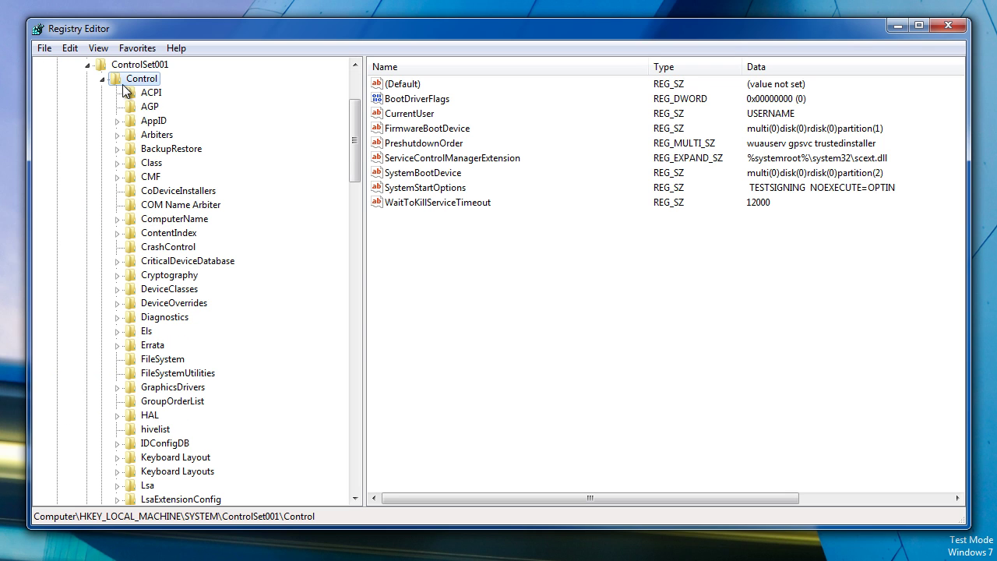
left_click(167, 359)
scroll(194, 296, "down", 6)
left_click(179, 320)
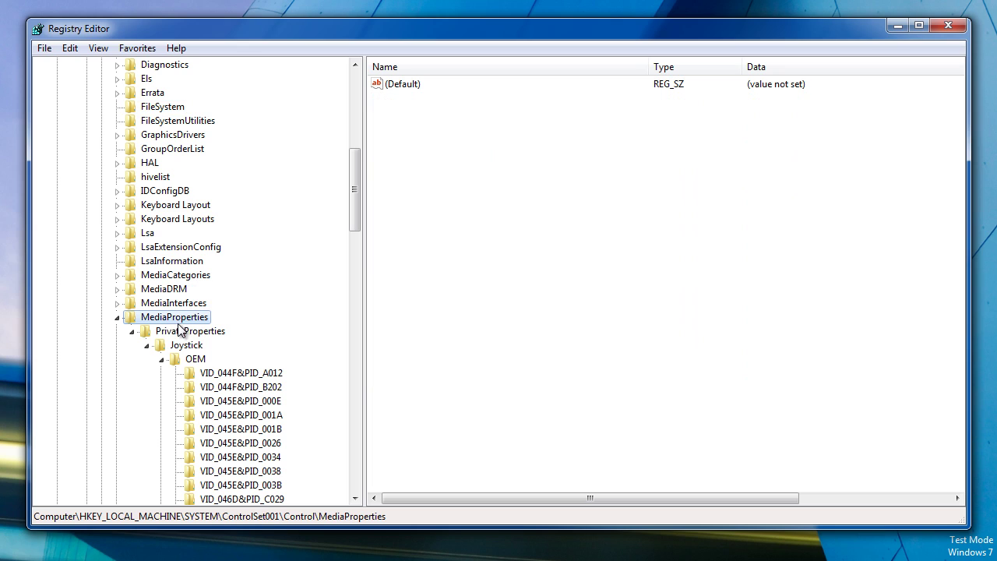
Follow PrivateProperties\Joystick\OEM under MediaProperties and select the VID_1234&PID_BEAD key
left_click(194, 331)
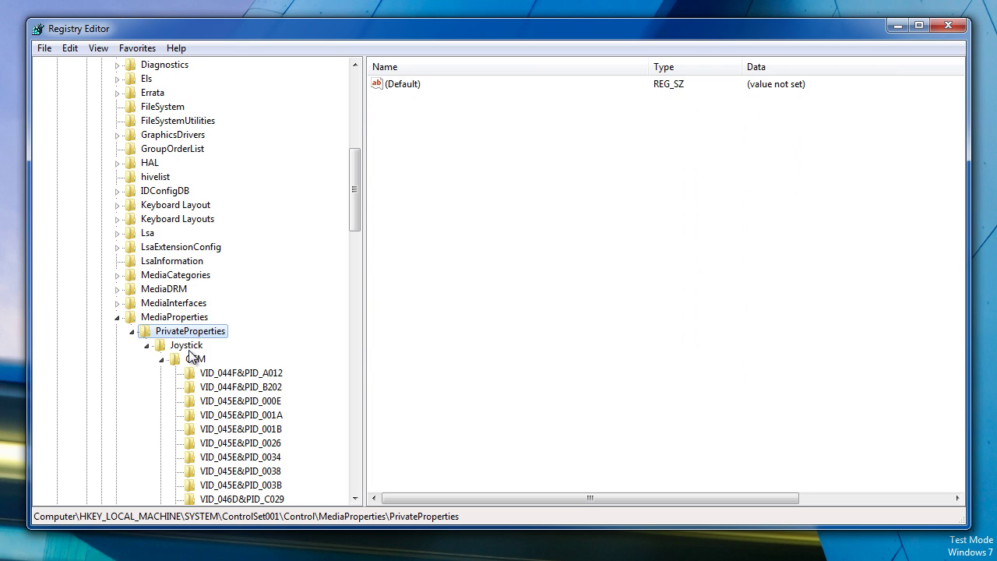
left_click(187, 345)
left_click(196, 358)
scroll(258, 300, "down", 8)
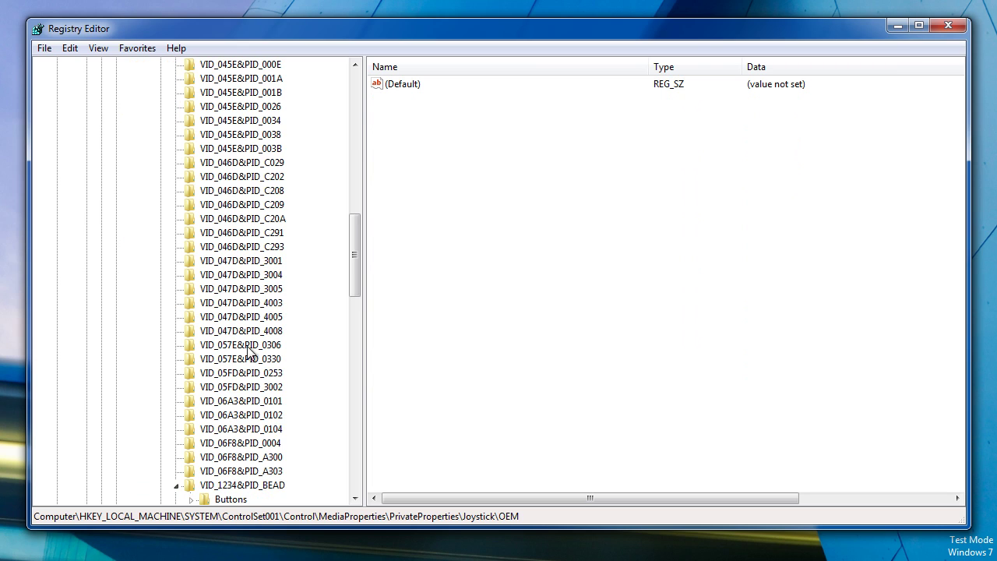
scroll(234, 363, "down", 4)
left_click(260, 320)
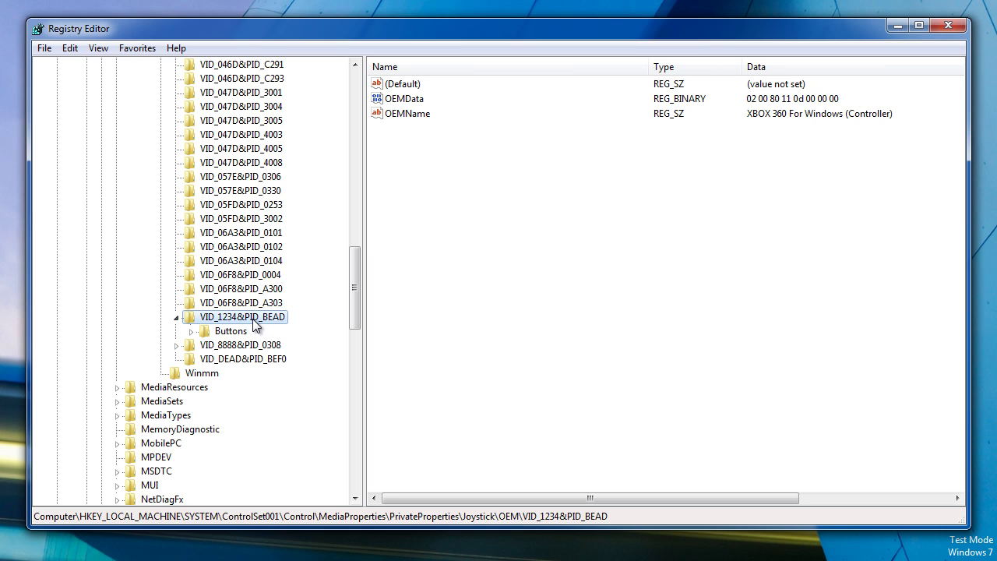
Delete the Buttons subkey of VID_1234&PID_BEAD and select that key's OEMName value
left_click(240, 333)
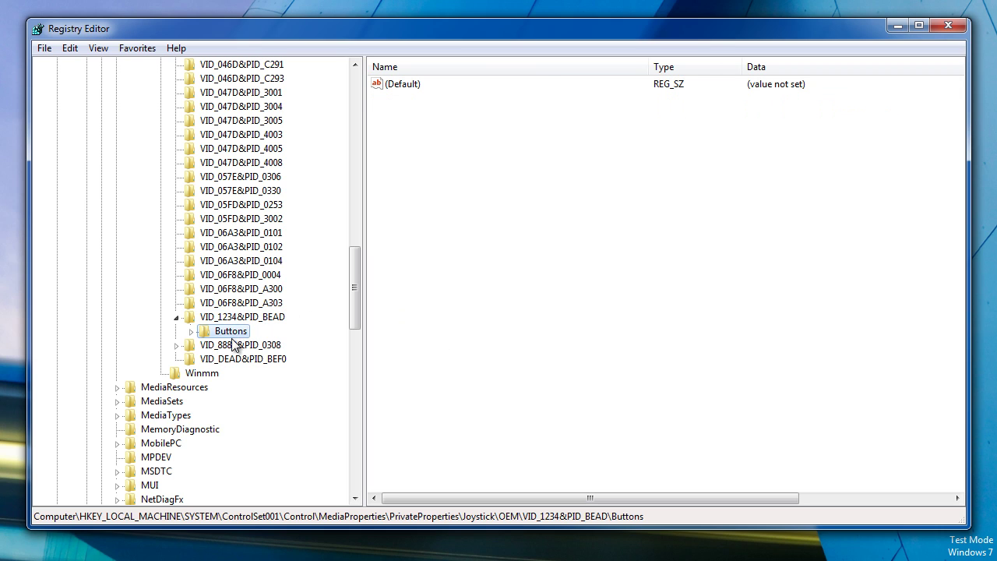
key("Delete")
left_click(451, 242)
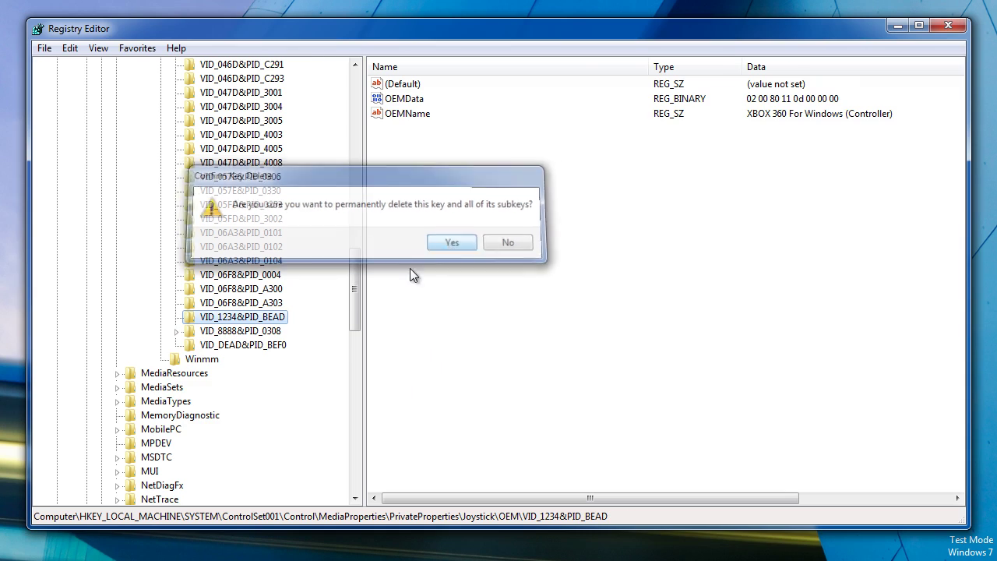
key("Up")
key("Down")
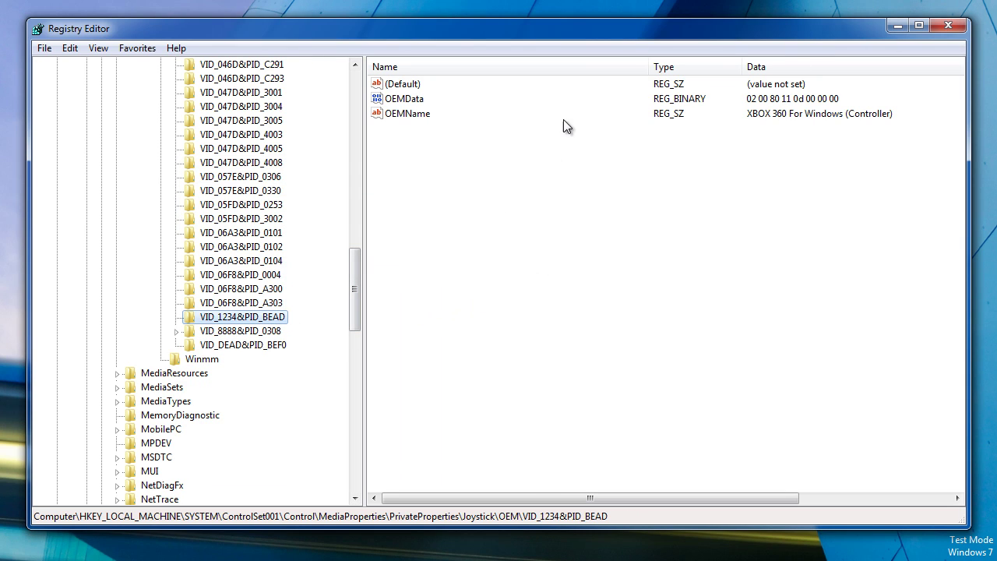
left_click(412, 117)
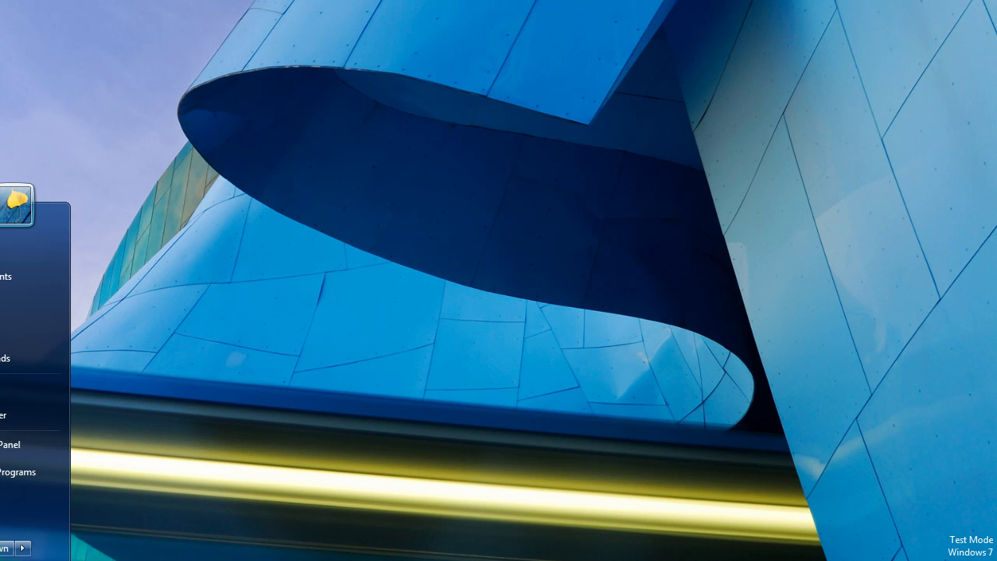
Switch to the Configure vJoy utility by launching it through a program search
type("cmd")
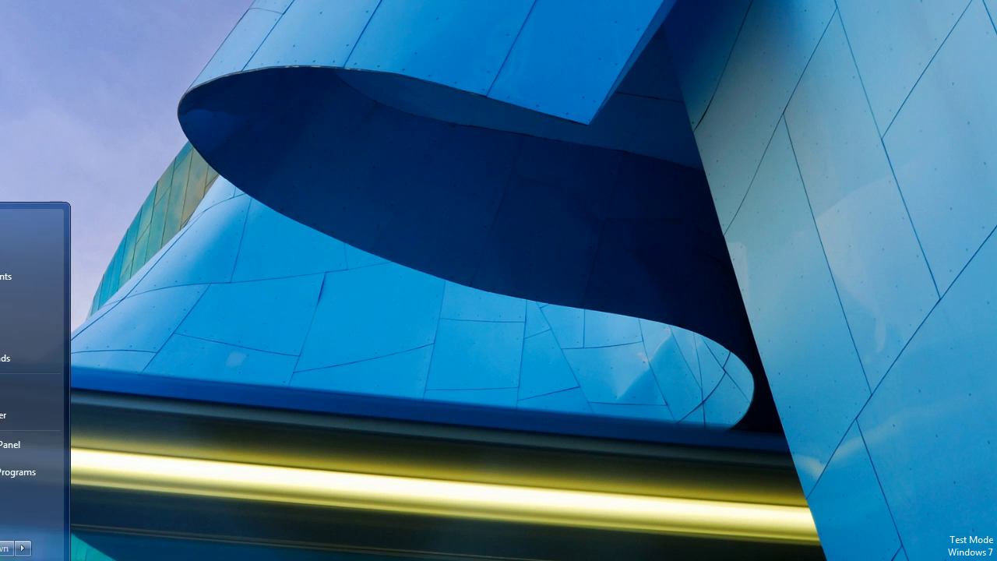
key("Down")
key("Up")
key("Return")
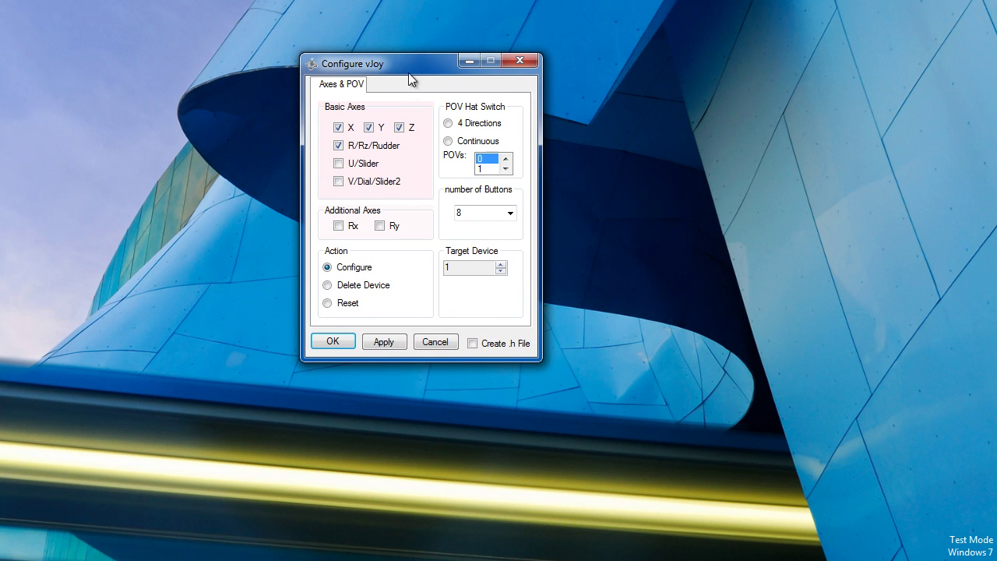
Step through the vJoy target device numbers to examine them and return to device 1
left_click(501, 264)
left_click(501, 265)
left_click(501, 264)
left_click(501, 264)
left_click(501, 264)
left_click(501, 265)
left_click(501, 270)
left_click(501, 270)
left_click(501, 270)
left_click(501, 270)
left_click(501, 270)
left_click(501, 271)
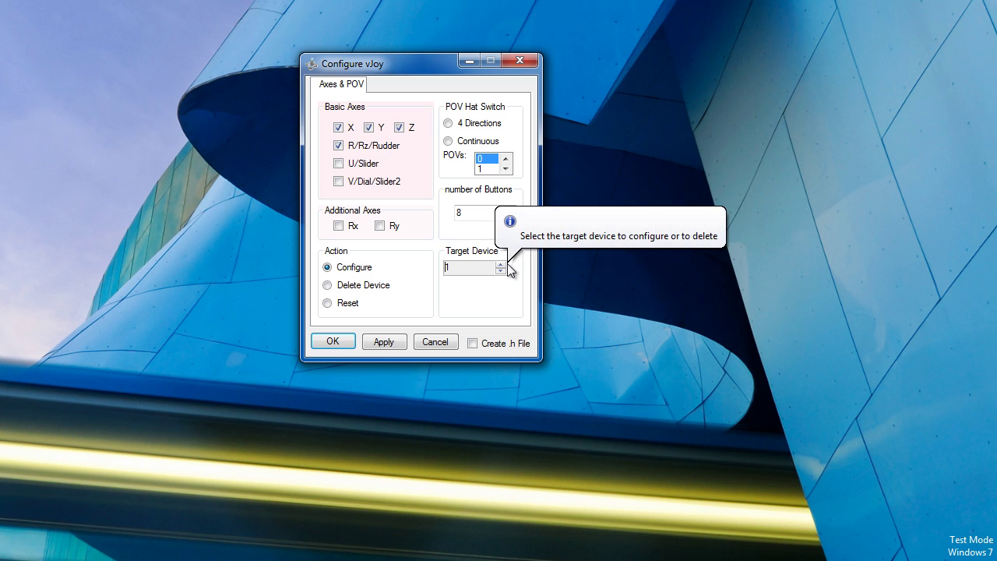
Set the vJoy target device to 7
left_click(502, 264)
left_click(501, 264)
left_click(502, 264)
left_click(502, 264)
left_click(502, 264)
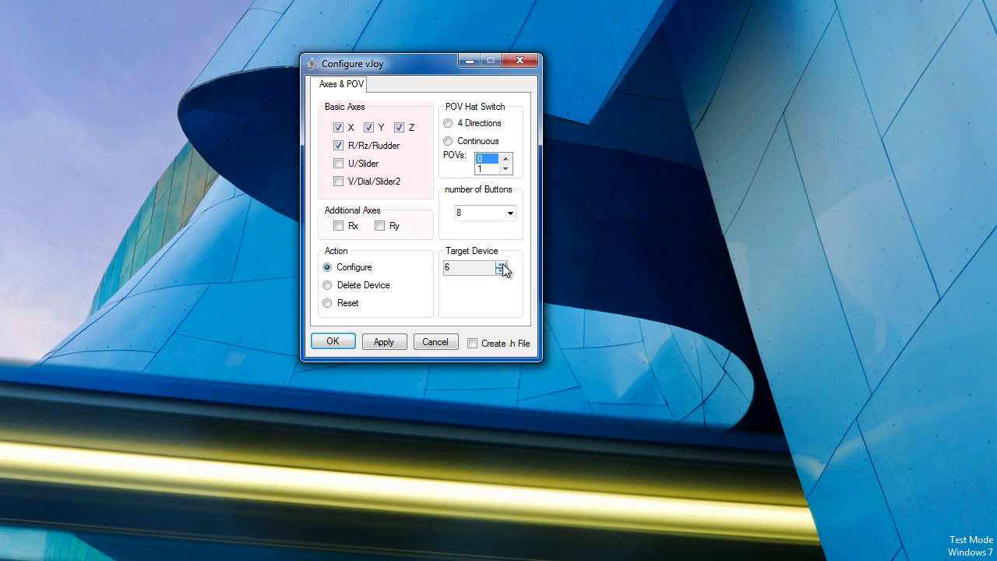
left_click(501, 265)
Enable all basic axes for device 7, including U/Slider and V/Dial/Slider2
left_click(363, 166)
left_click(366, 167)
left_click(368, 168)
left_click(371, 181)
left_click(371, 144)
left_click(410, 127)
left_click(394, 146)
Set the POV hat switch of device 7 to Continuous with 3 POVs
left_click(476, 141)
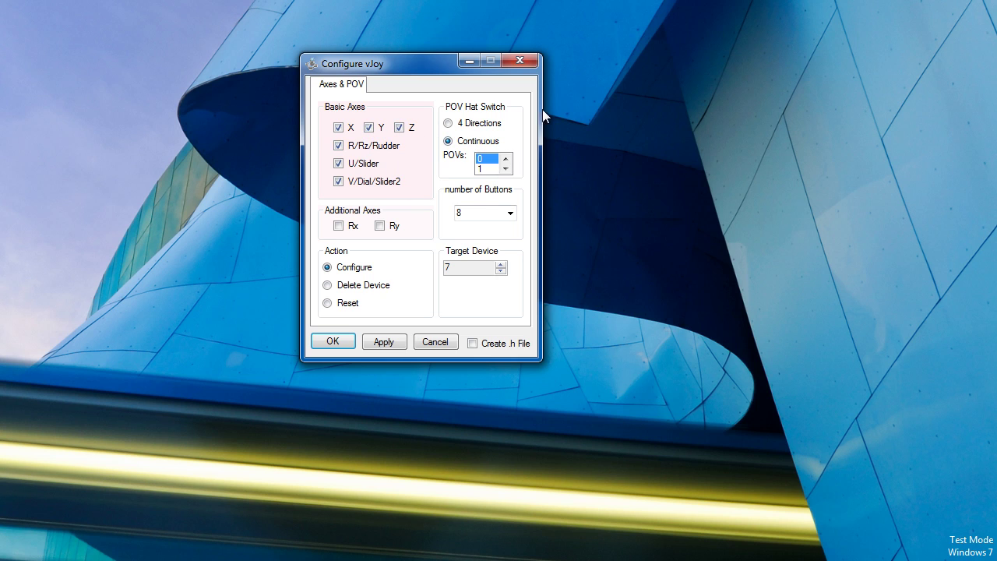
left_click(484, 125)
left_click(477, 143)
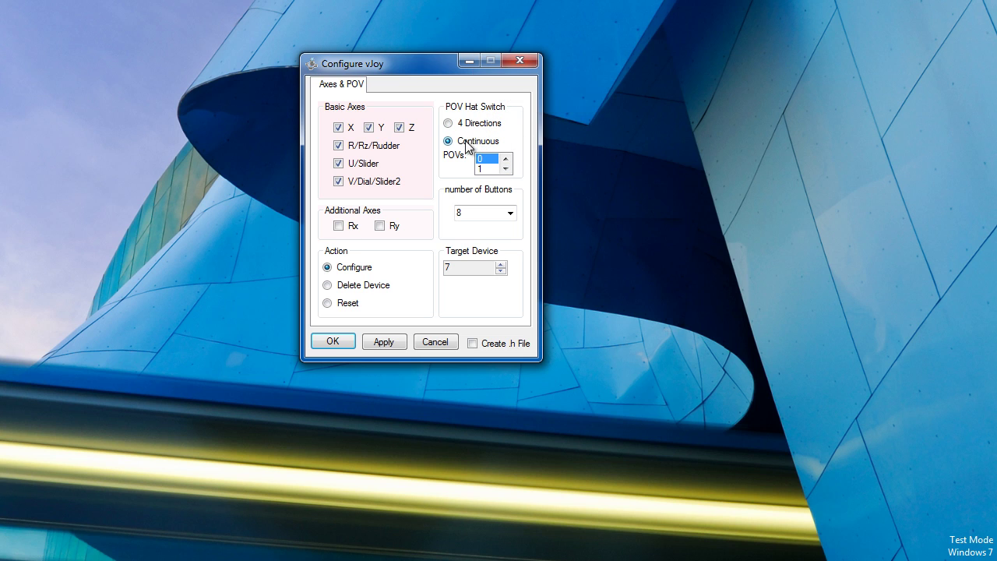
left_click(505, 169)
left_click(493, 171)
left_click(505, 169)
left_click(505, 170)
left_click(506, 159)
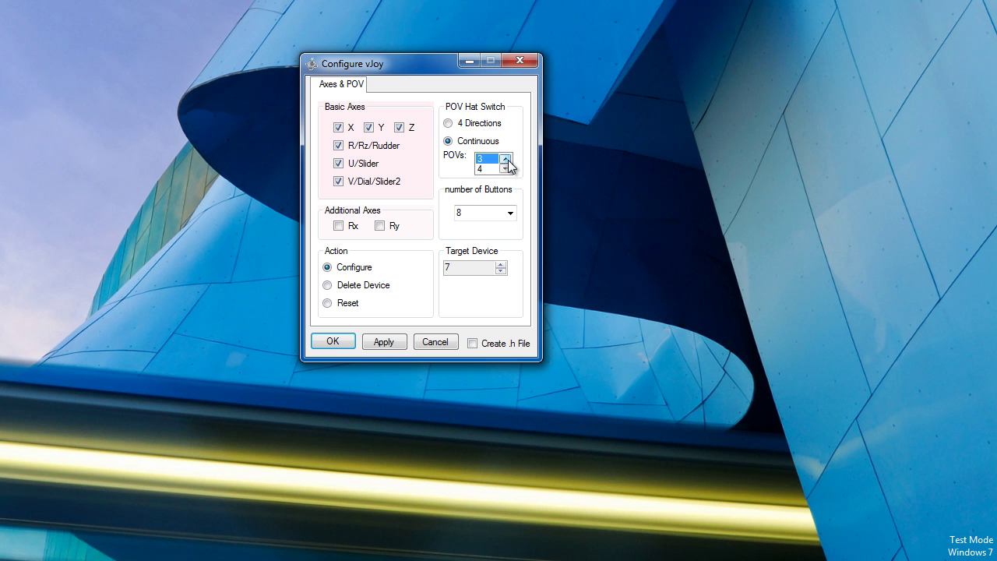
Set device 7 to 17 buttons, keep the Configure action and confirm the vJoy configuration
left_click(509, 212)
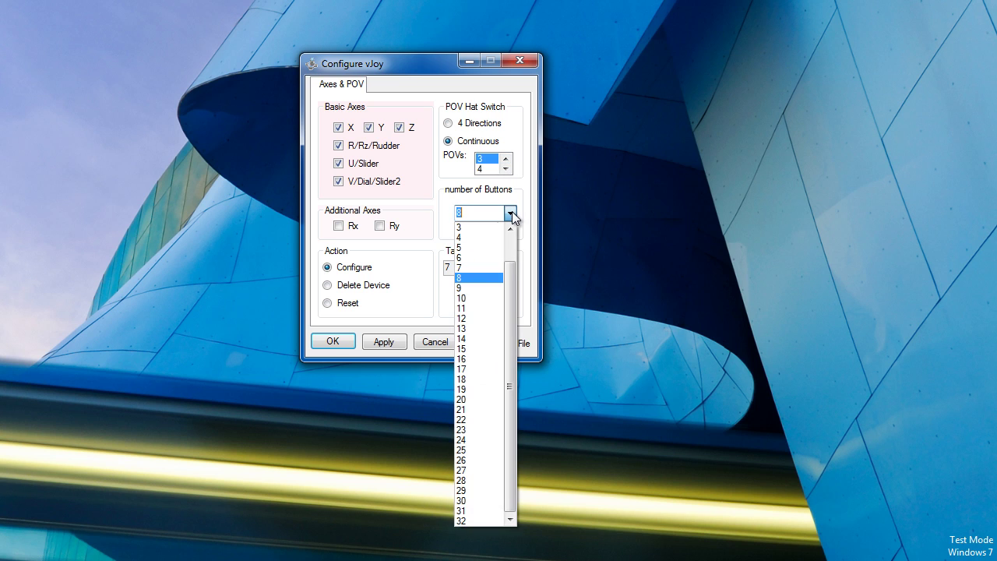
left_click(487, 369)
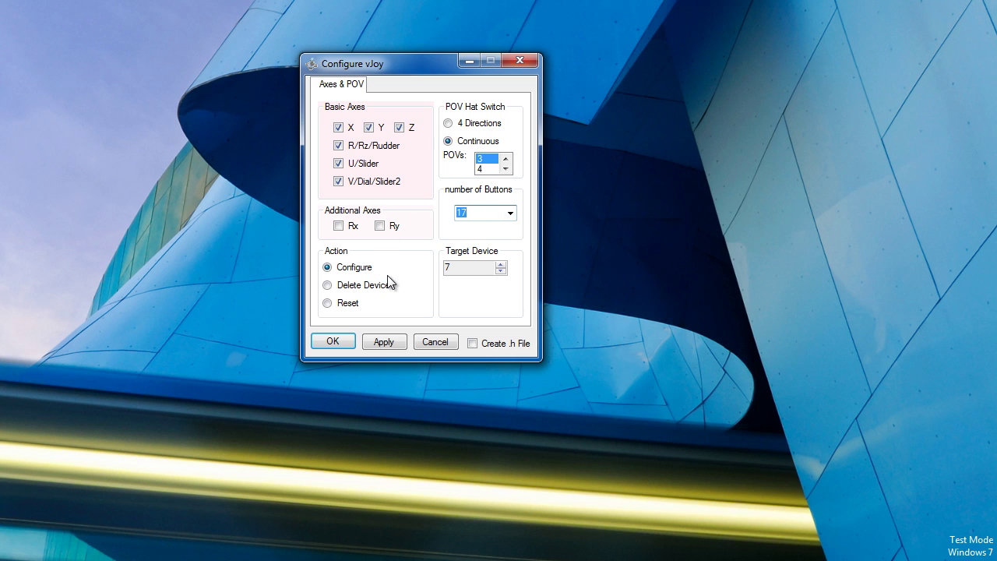
left_click(339, 270)
left_click(340, 341)
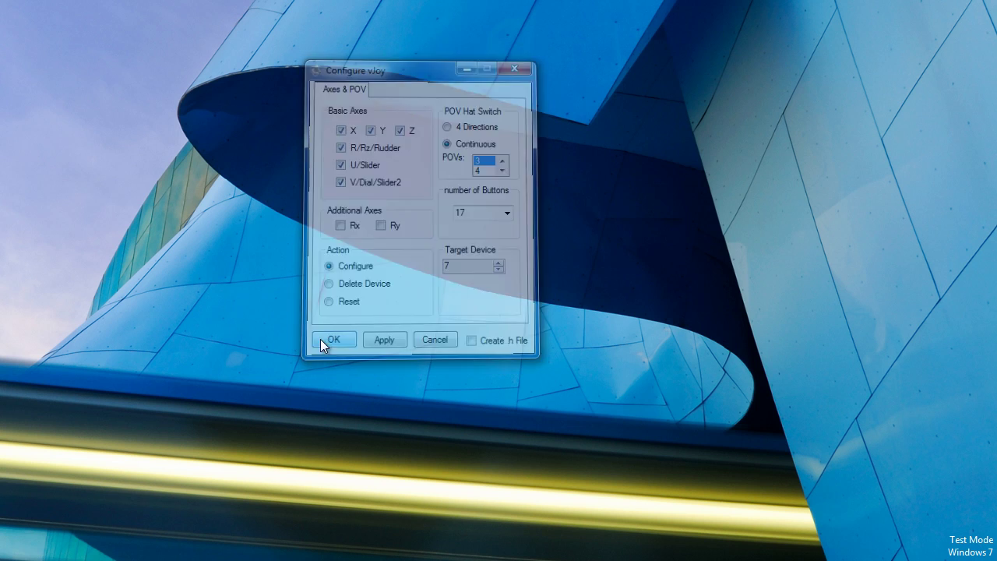
Switch to WiinUPro's Connect Controllers window and assign a joystick to each of the two Pro Controllers
left_click_drag(929, 26, 332, 65)
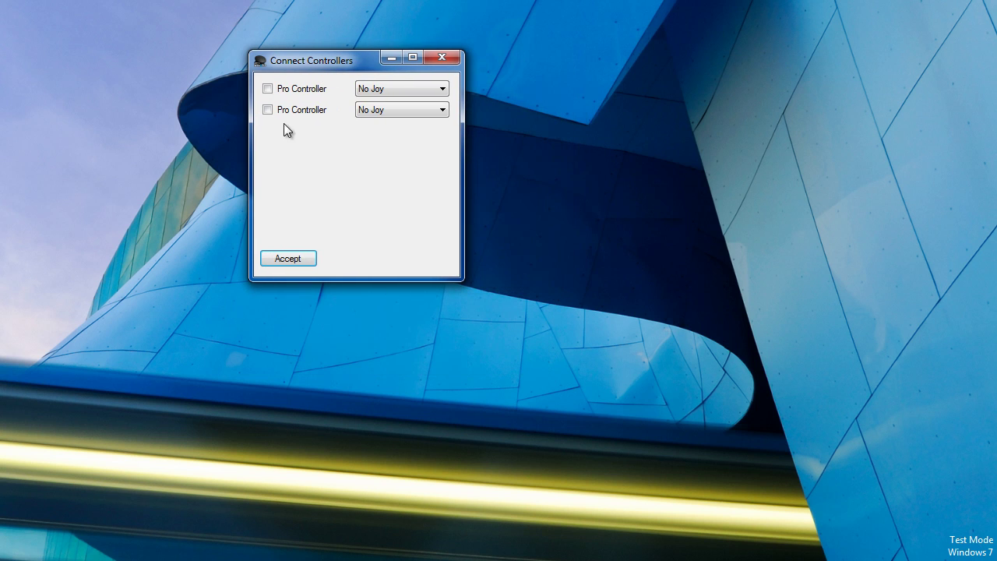
left_click(300, 110)
left_click(399, 88)
left_click(398, 123)
left_click(394, 109)
left_click(395, 133)
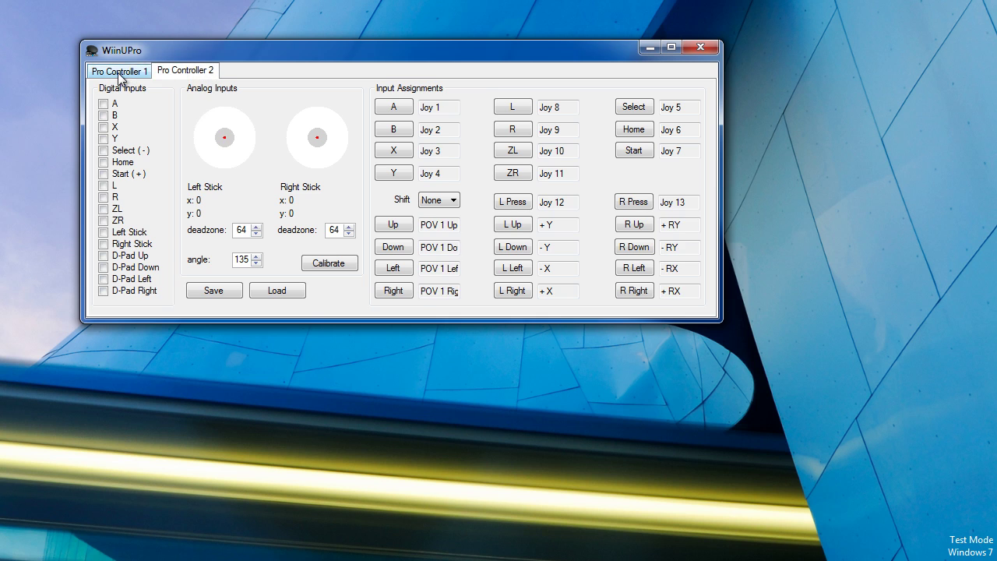
Compare the input assignments of Pro Controller 1 with those of Pro Controller 2
left_click(125, 71)
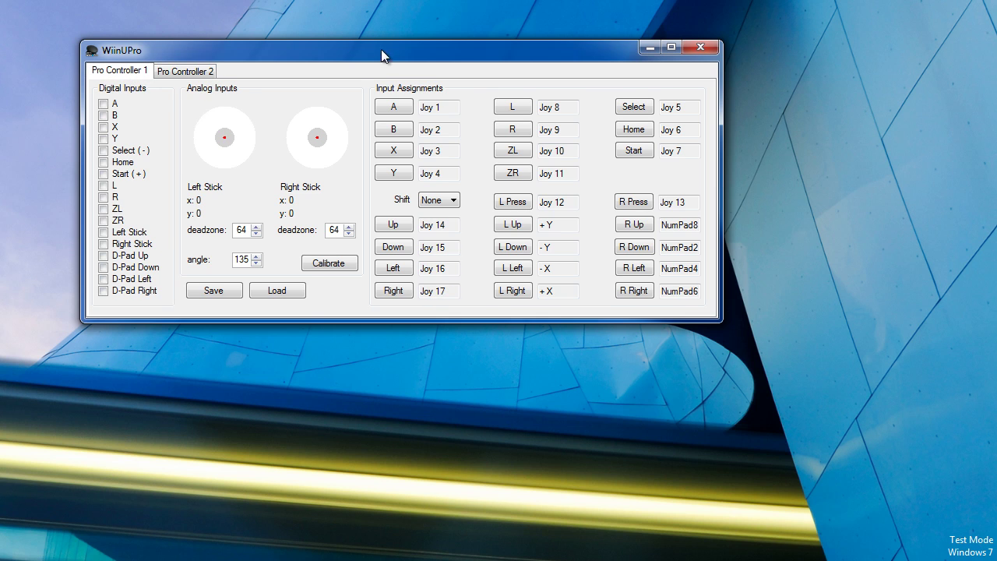
left_click_drag(378, 51, 414, 64)
left_click(229, 91)
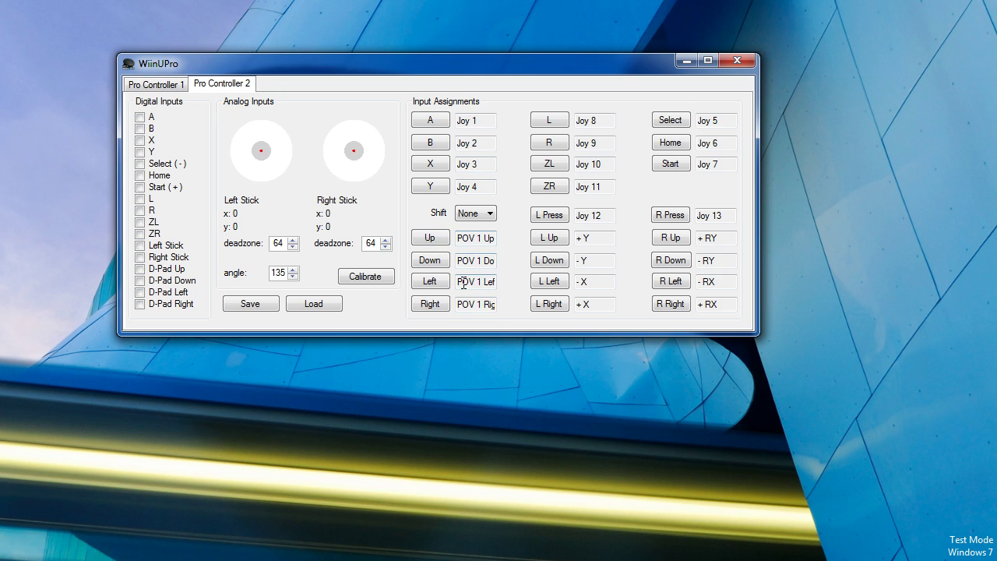
Try a Joystick POV Hat assignment with direction POV 1 Right on Pro Controller 2's Up input and discard it
left_click(435, 238)
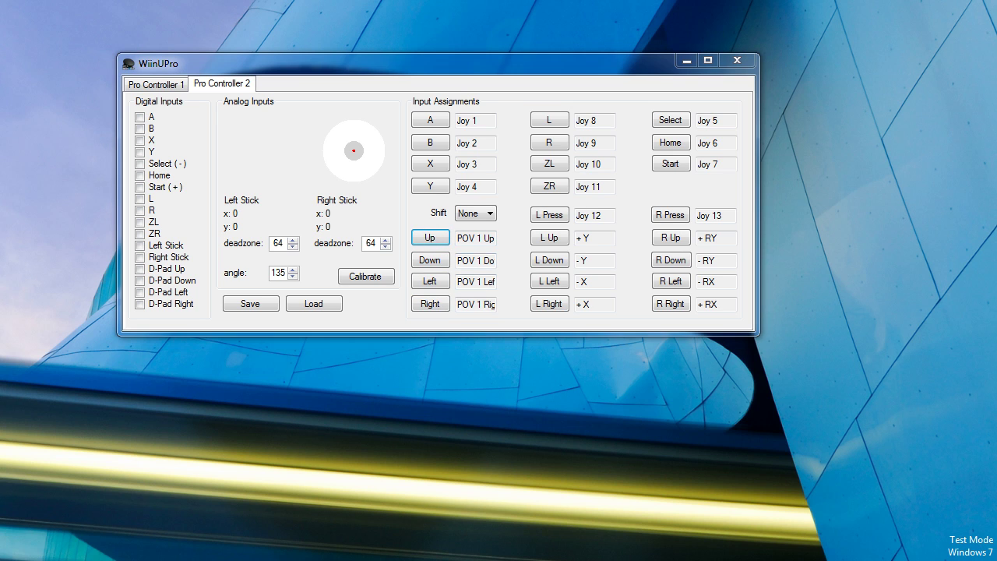
left_click_drag(219, 38, 241, 73)
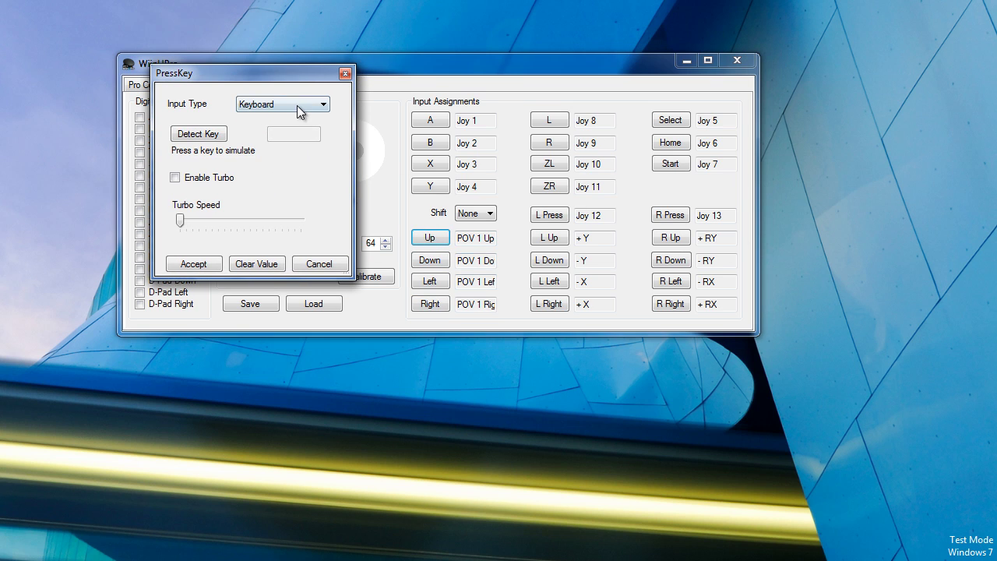
left_click(311, 104)
left_click(279, 179)
left_click(274, 136)
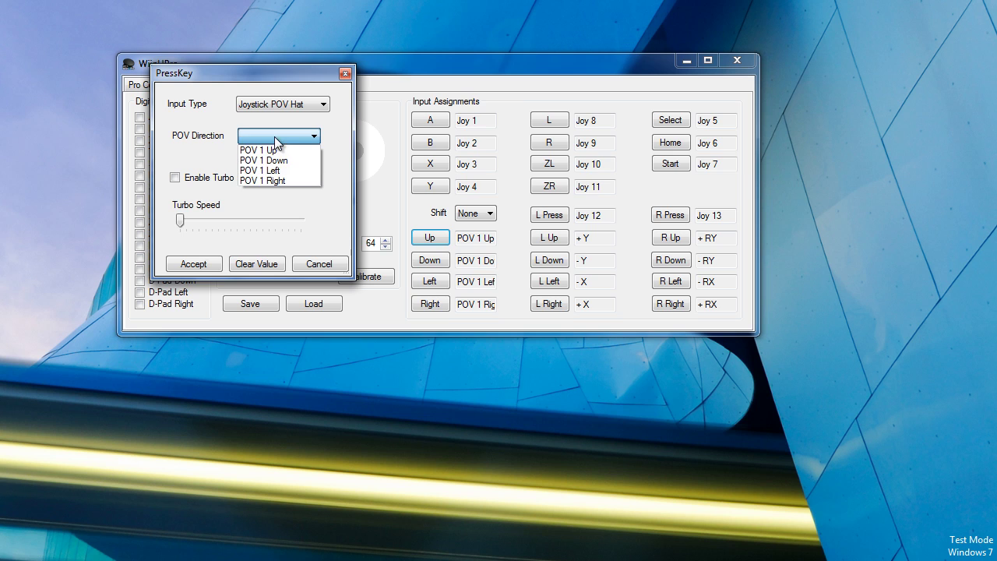
left_click(281, 178)
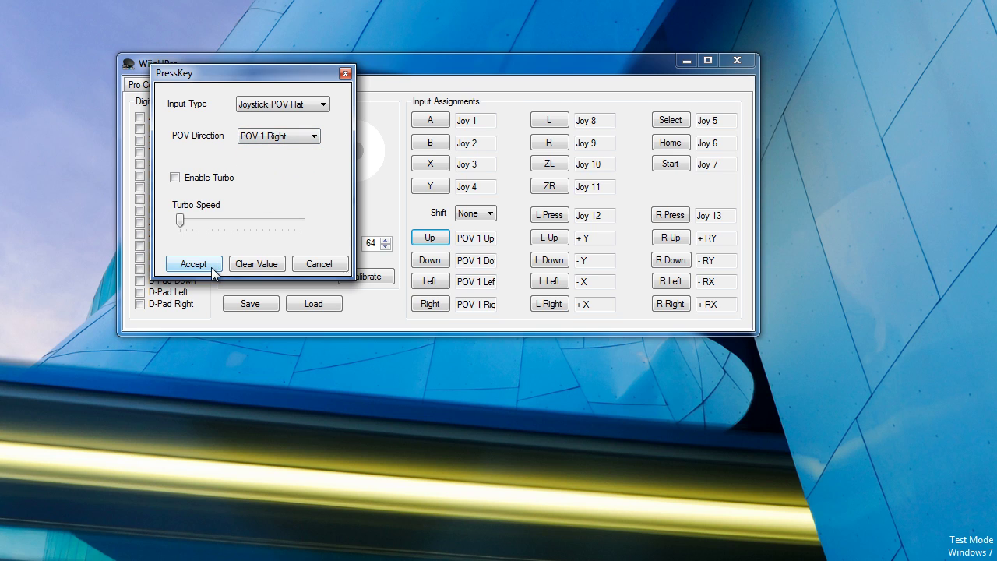
left_click(318, 264)
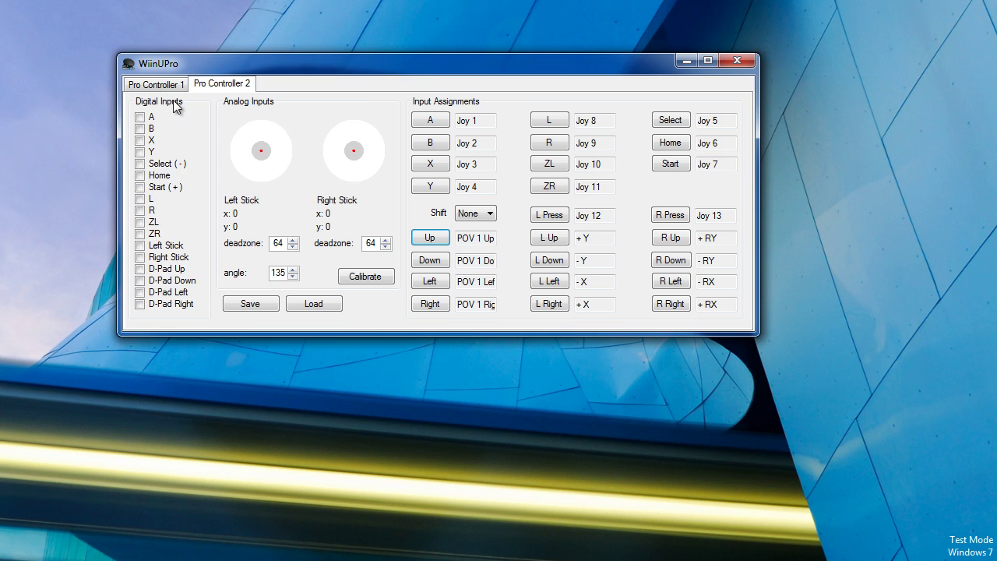
Examine the POV directions offered for Pro Controller 1's Up input under the Joystick POV Hat type
left_click(430, 237)
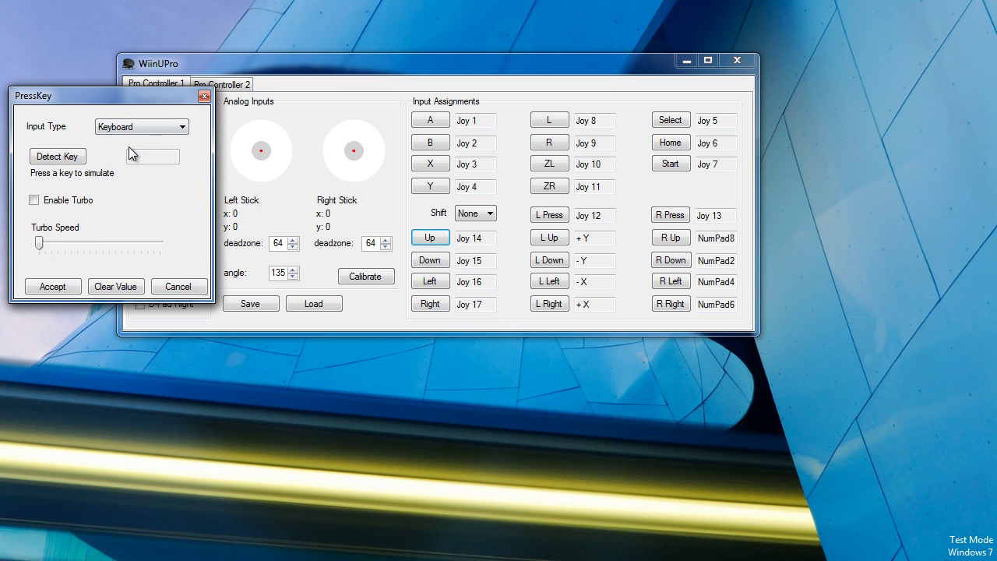
left_click(141, 127)
left_click(144, 202)
left_click(141, 159)
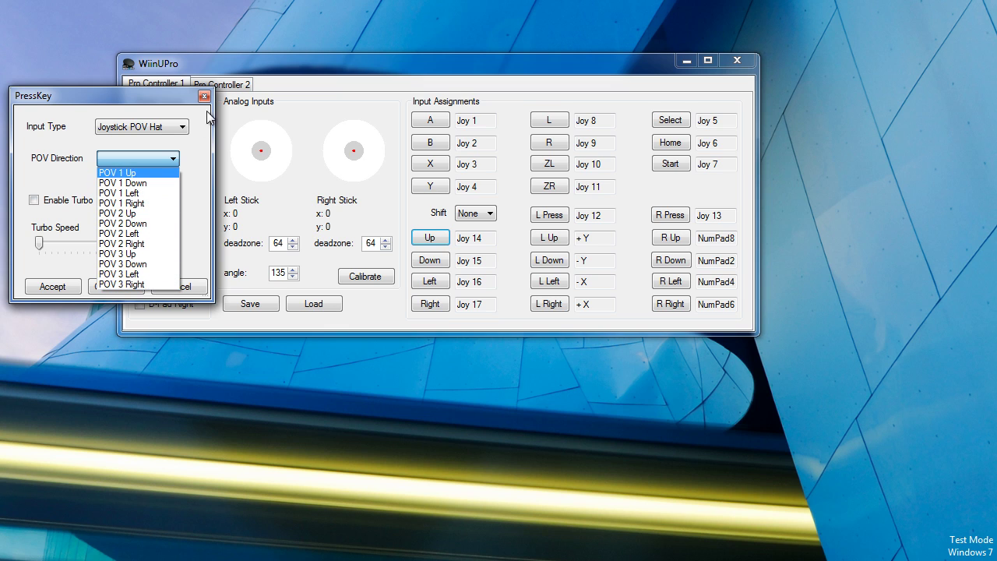
left_click(173, 159)
Try a Mouse Movement assignment with direction Wheel Down for Pro Controller 1's Up input
left_click_drag(177, 99, 215, 113)
left_click(184, 142)
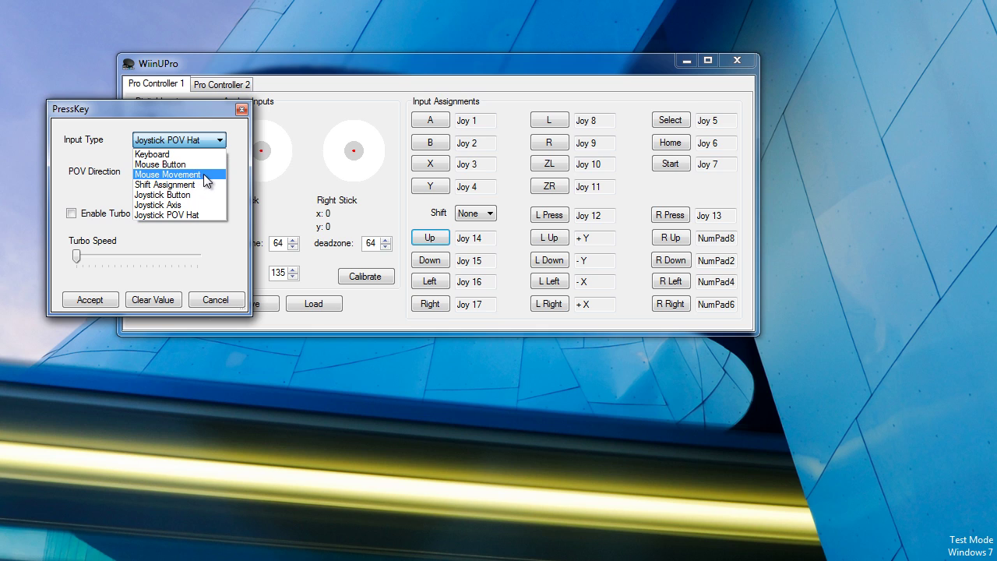
left_click(205, 175)
left_click(176, 172)
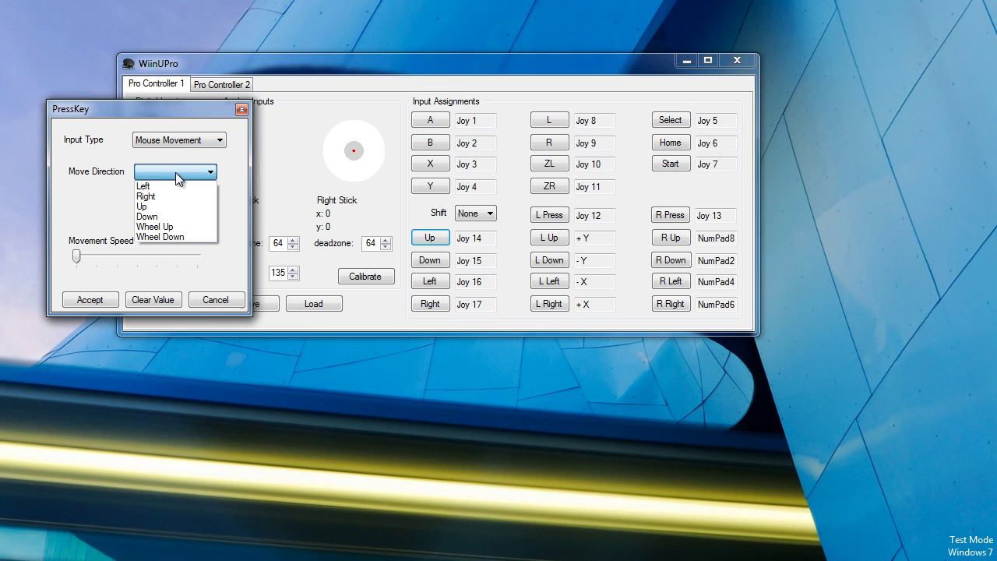
left_click(187, 234)
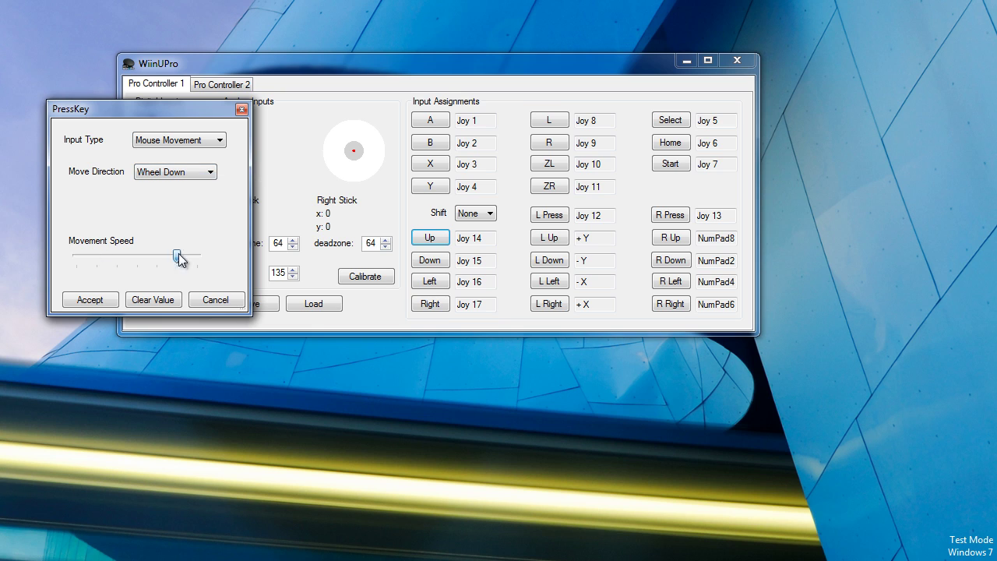
Try a Joystick Axis assignment for Pro Controller 1's Up input and close its settings without accepting
left_click(195, 140)
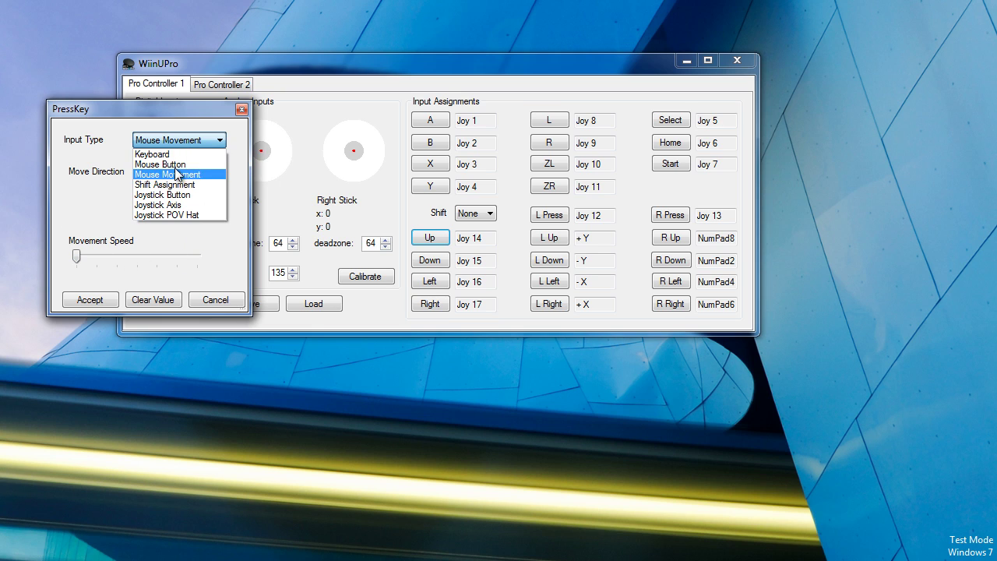
left_click(179, 205)
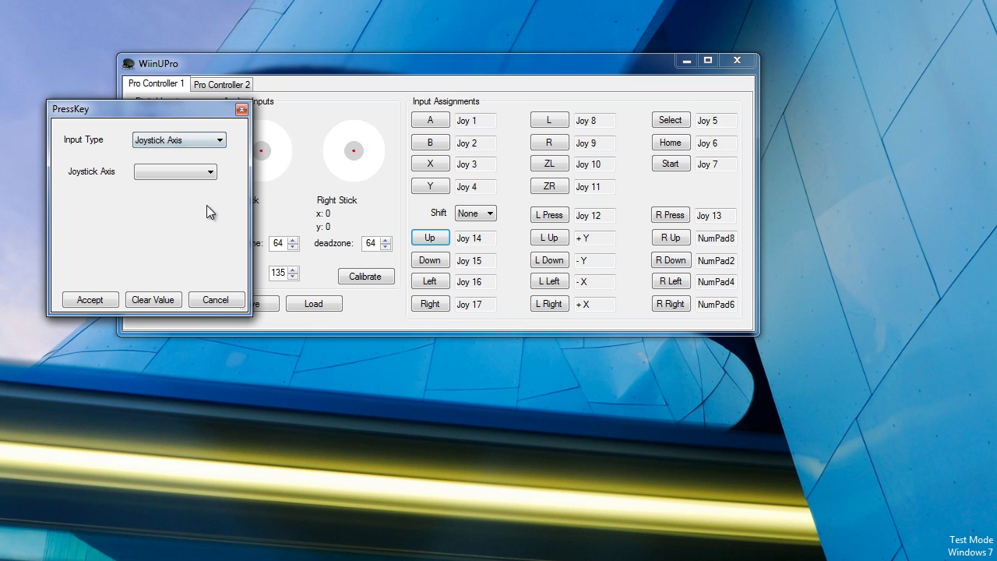
left_click(183, 171)
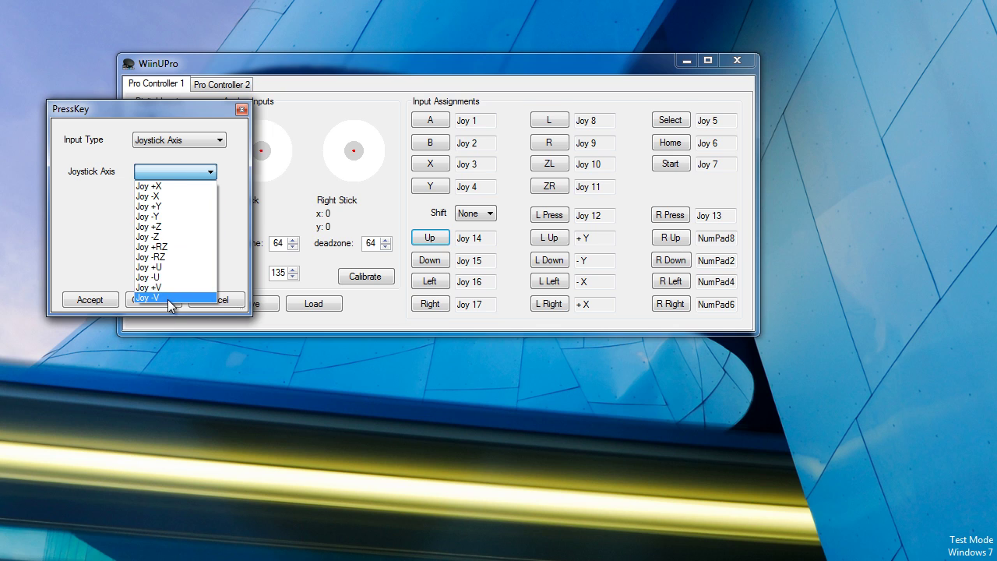
left_click(169, 207)
left_click(202, 140)
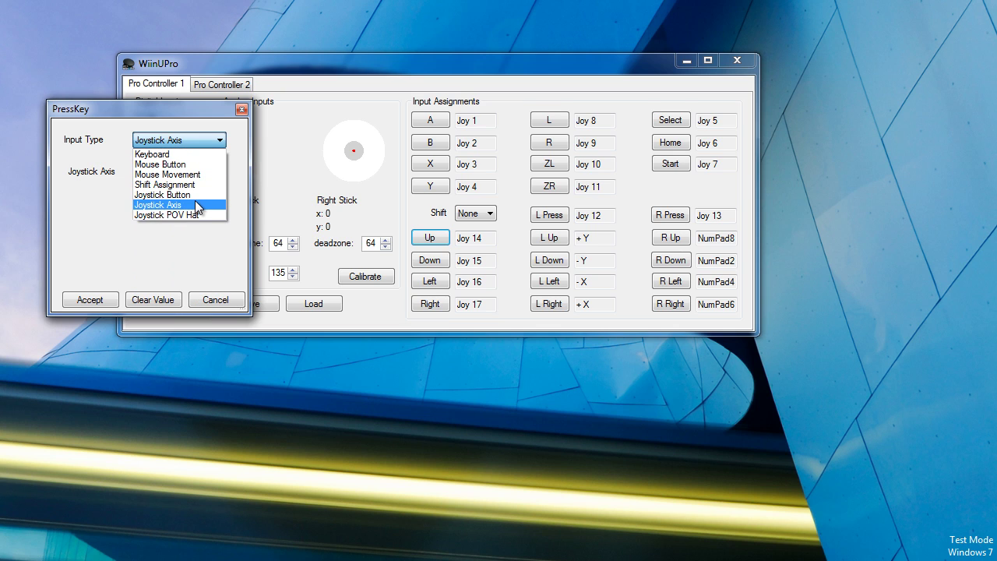
left_click(194, 205)
left_click(242, 110)
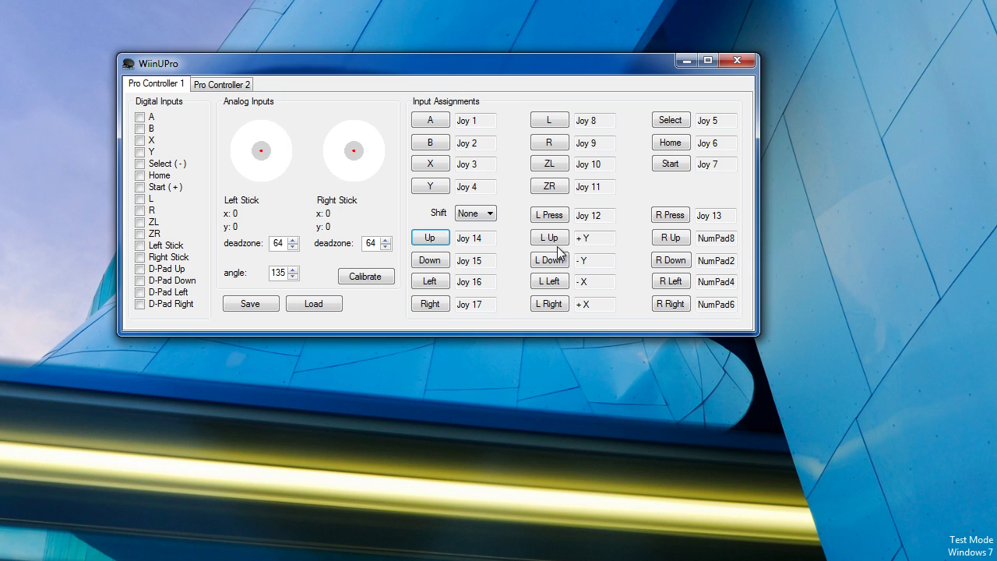
Try the Joystick Axis type with Joy +Y for Pro Controller 1's L Up input and discard it
left_click(550, 237)
left_click(353, 183)
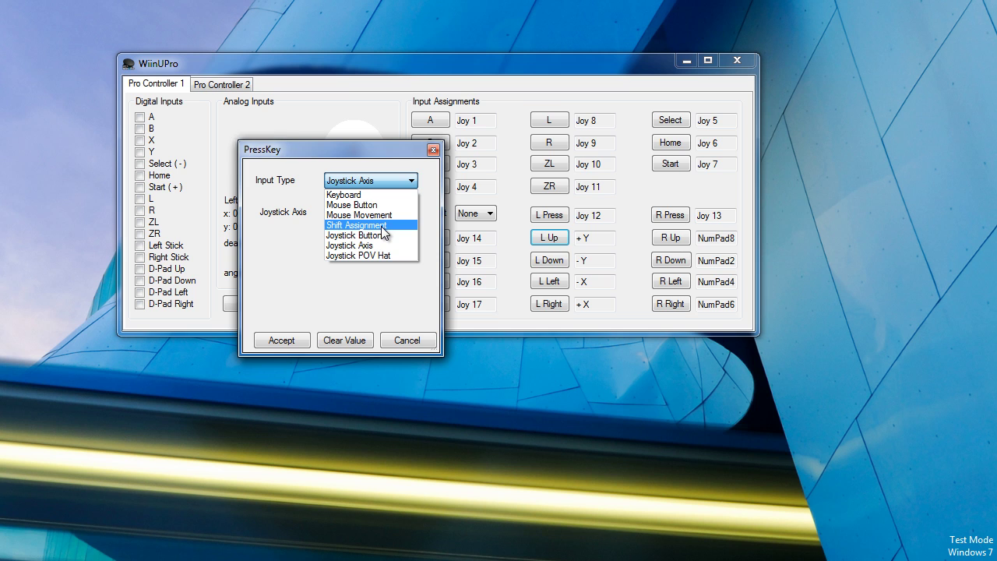
left_click(354, 245)
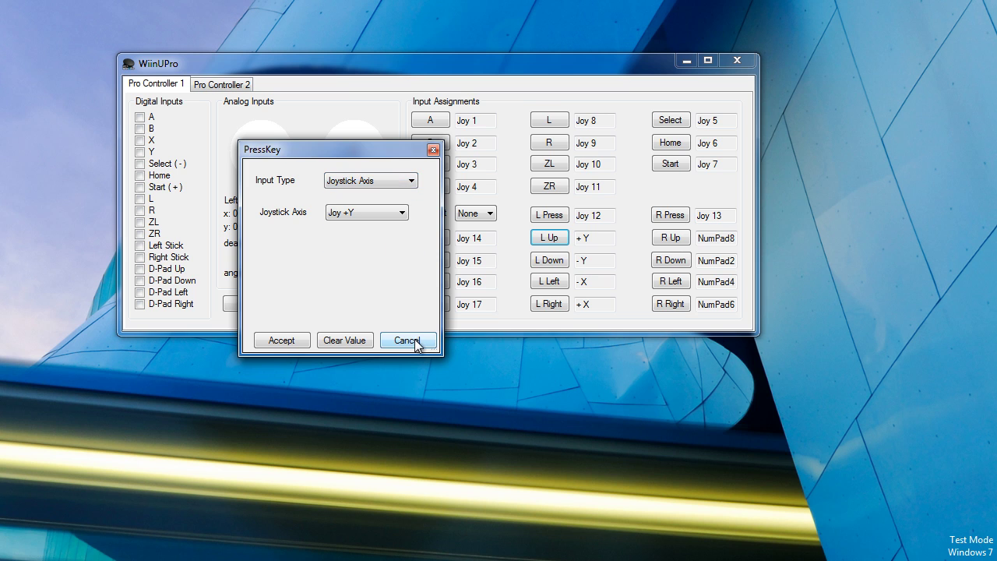
left_click(411, 341)
Load a saved input assignment profile for Pro Controller 1 and for Pro Controller 2
left_click(310, 307)
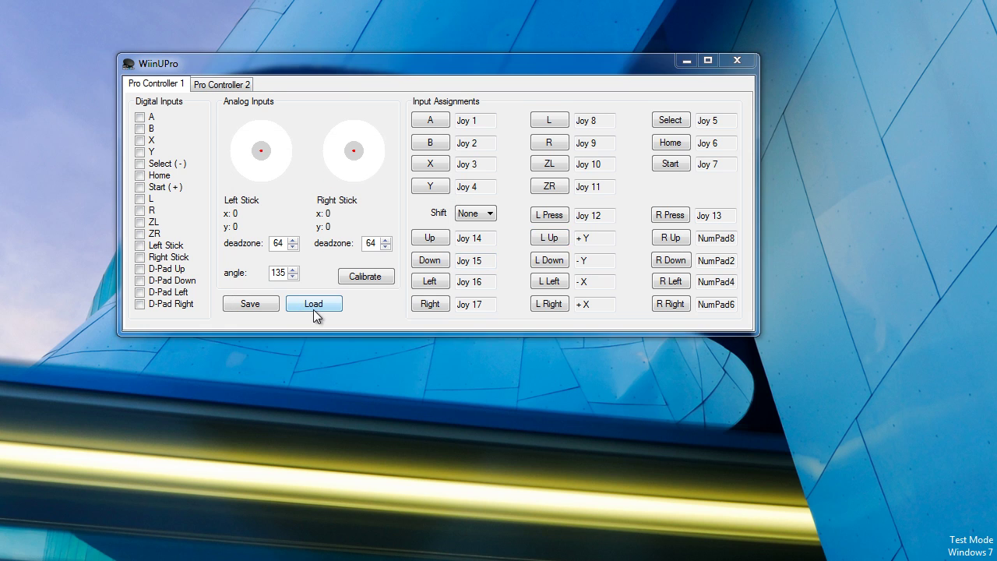
double_click(337, 248)
left_click(229, 87)
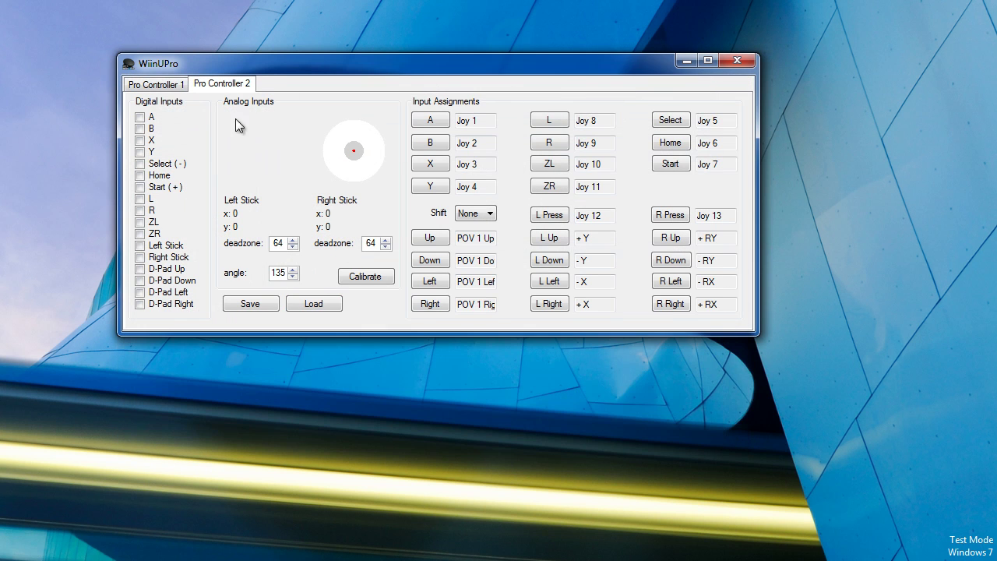
left_click(314, 304)
double_click(329, 266)
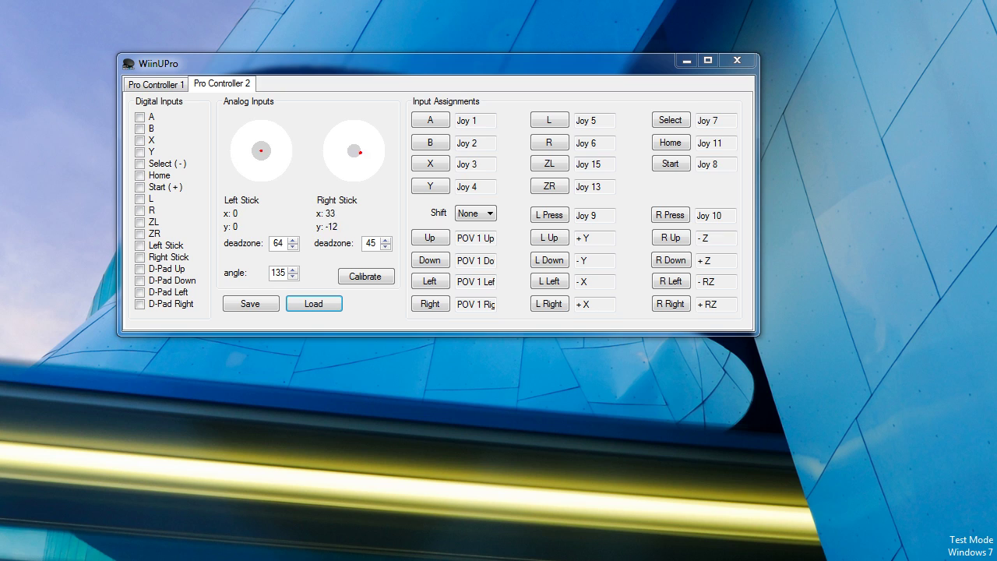
Switch to XInput Test, and open the game controller settings of the first HID-compliant game controller from Devices and Printers
left_click_drag(568, 166, 461, 96)
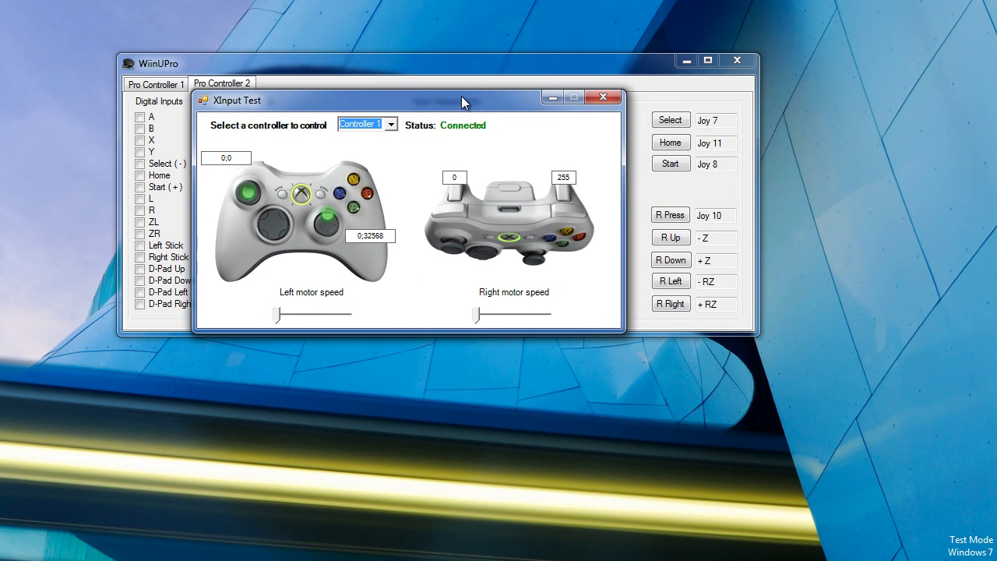
left_click_drag(461, 96, 461, 82)
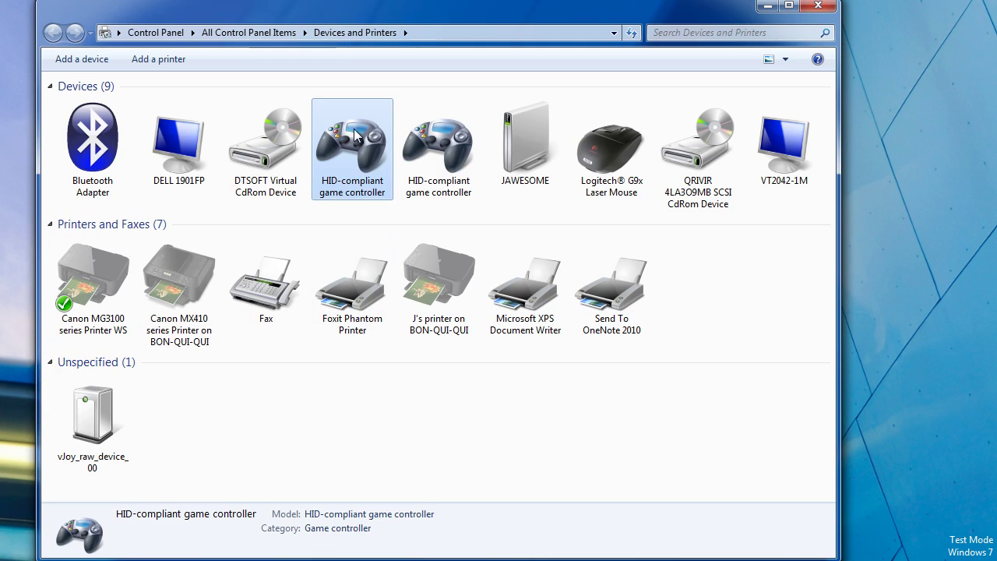
right_click(360, 131)
left_click(392, 139)
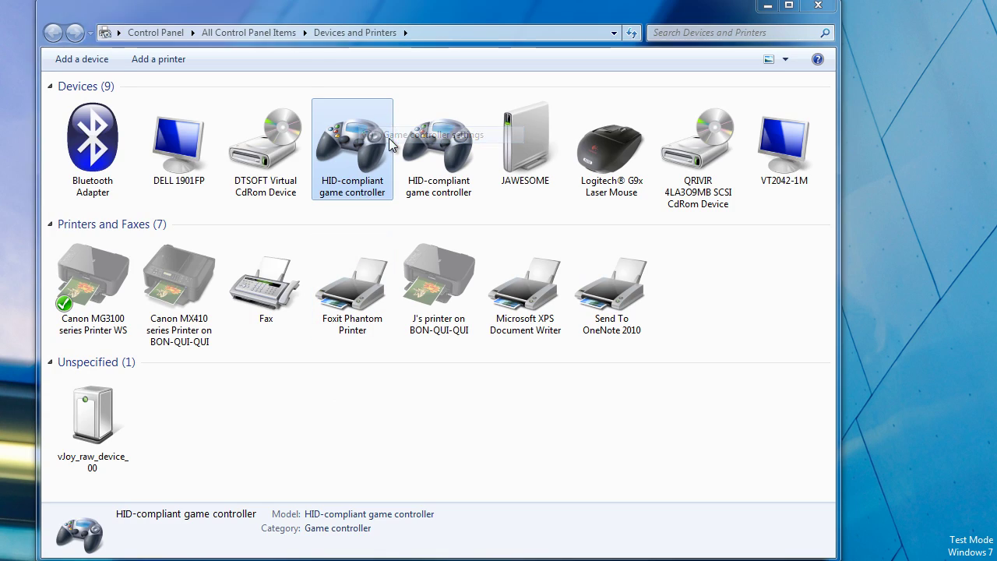
left_click(766, 7)
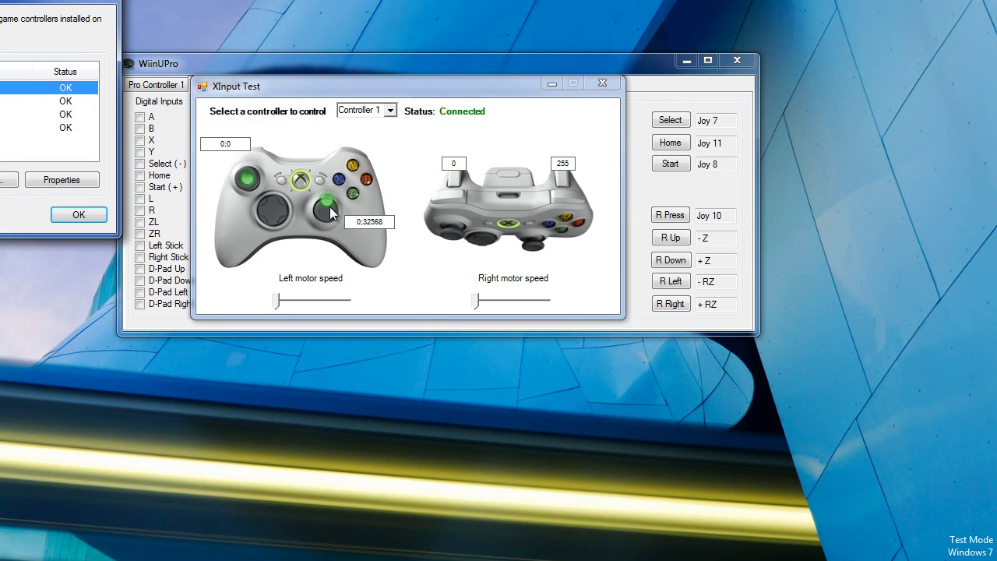
Open the properties of the first XBOX 360 For Windows controller and place them so XInput Test's controller view stays visible
left_click_drag(2, 2, 589, 147)
left_click(726, 325)
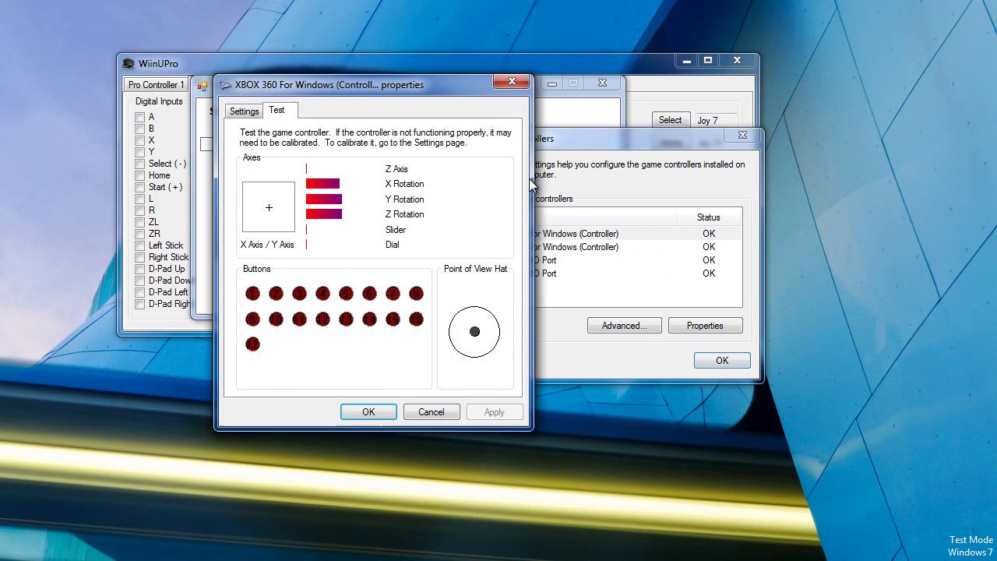
left_click_drag(392, 84, 592, 133)
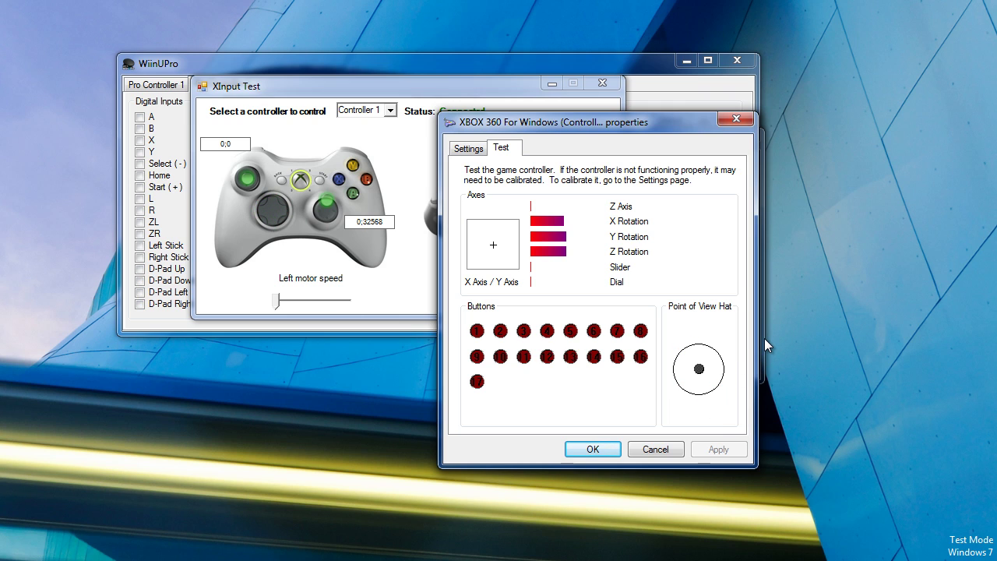
Start calibrating the XBOX 360 For Windows controller and complete its center point and X Axis / Y Axis stages
left_click(470, 148)
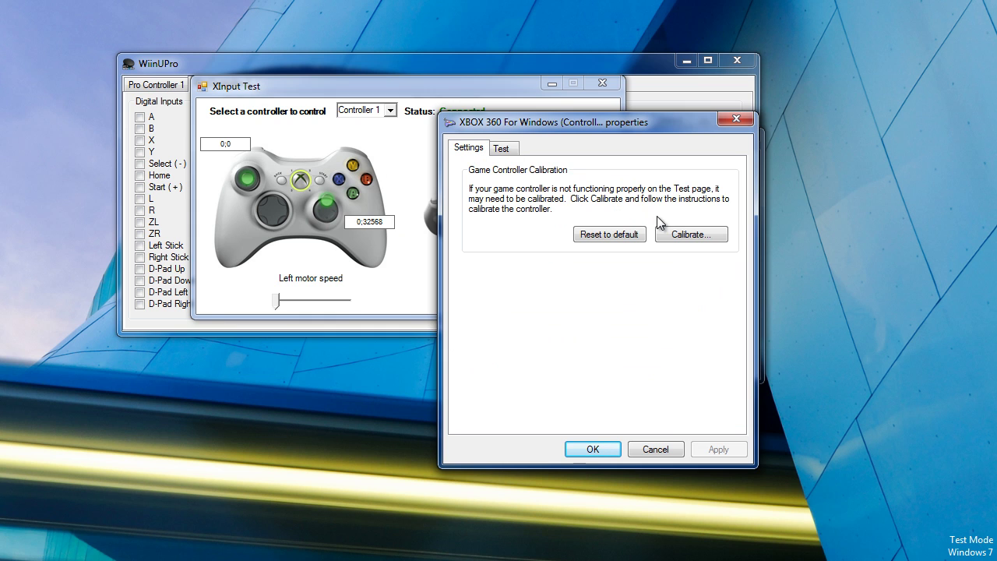
left_click(685, 232)
left_click(464, 384)
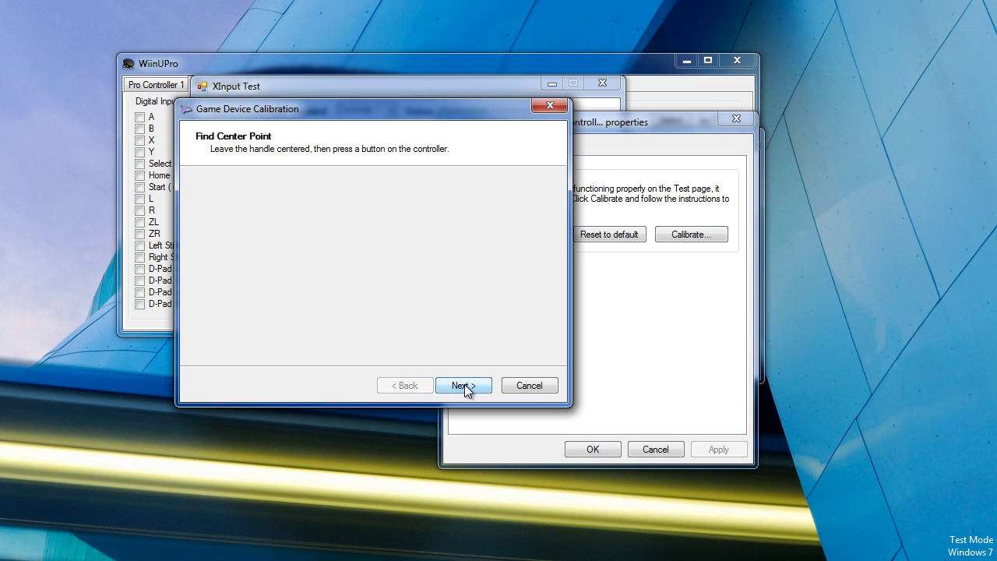
left_click(474, 388)
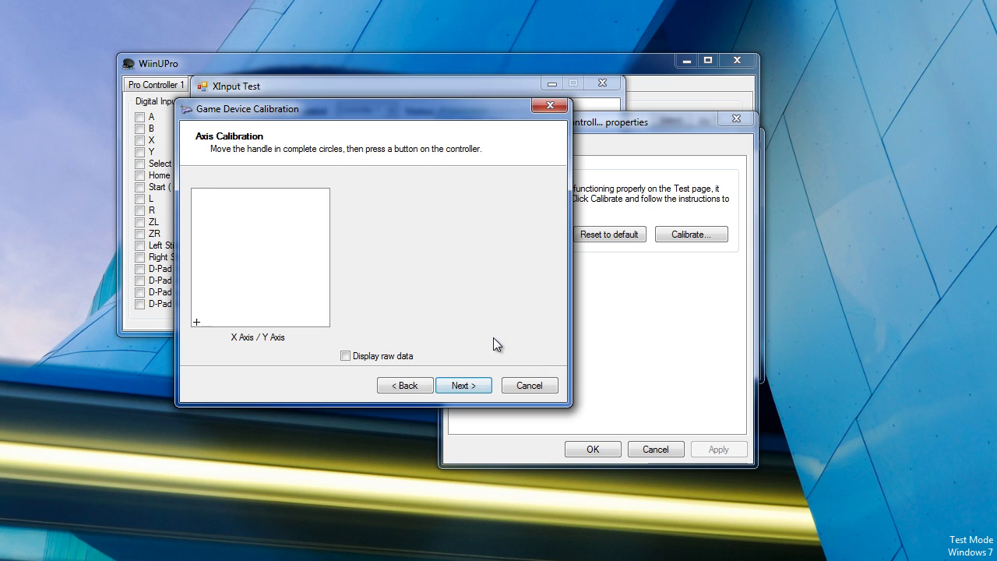
left_click(483, 386)
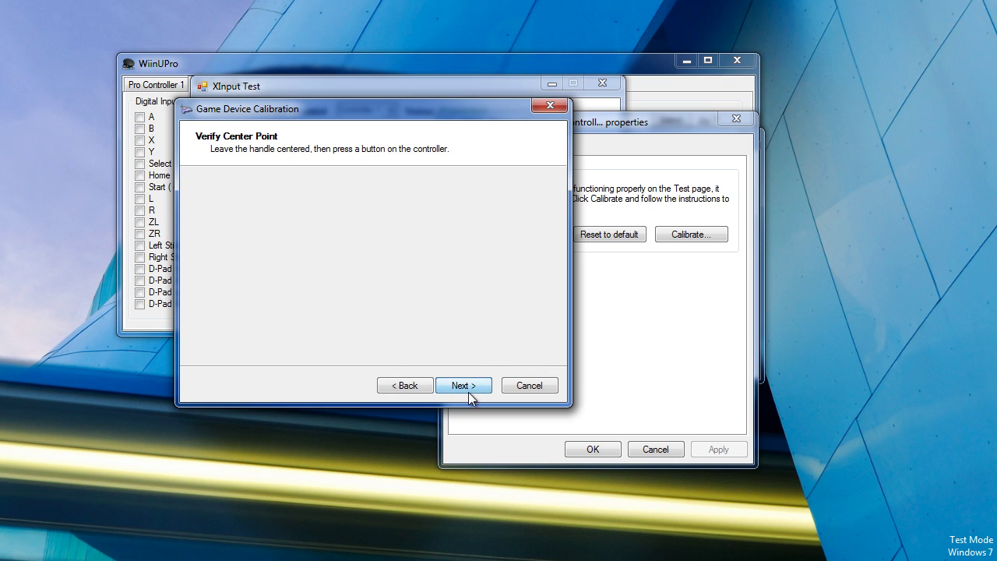
left_click(468, 389)
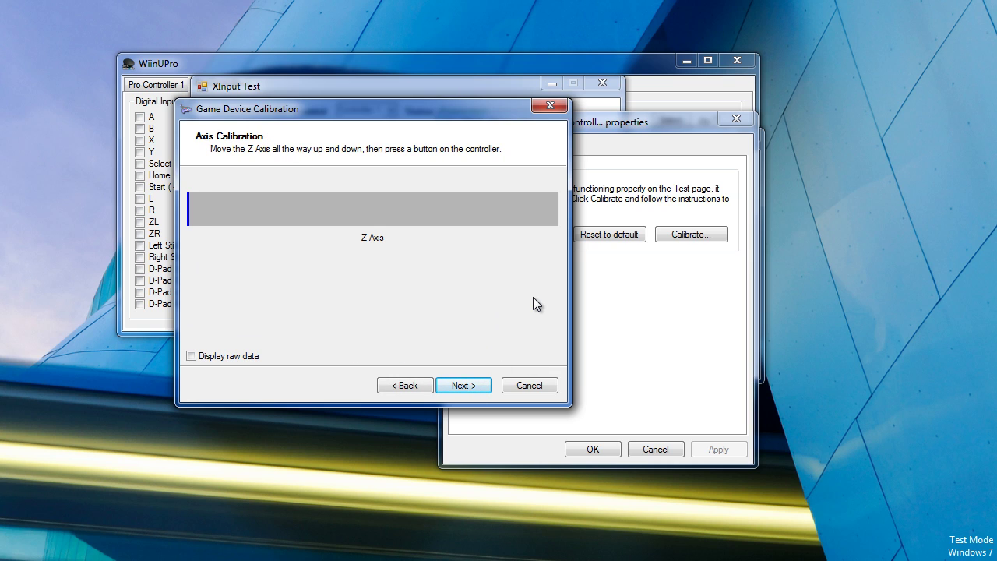
Calibrate the Z Axis, X Rotation, Y Rotation and Z Rotation, and save the calibration
left_click(483, 388)
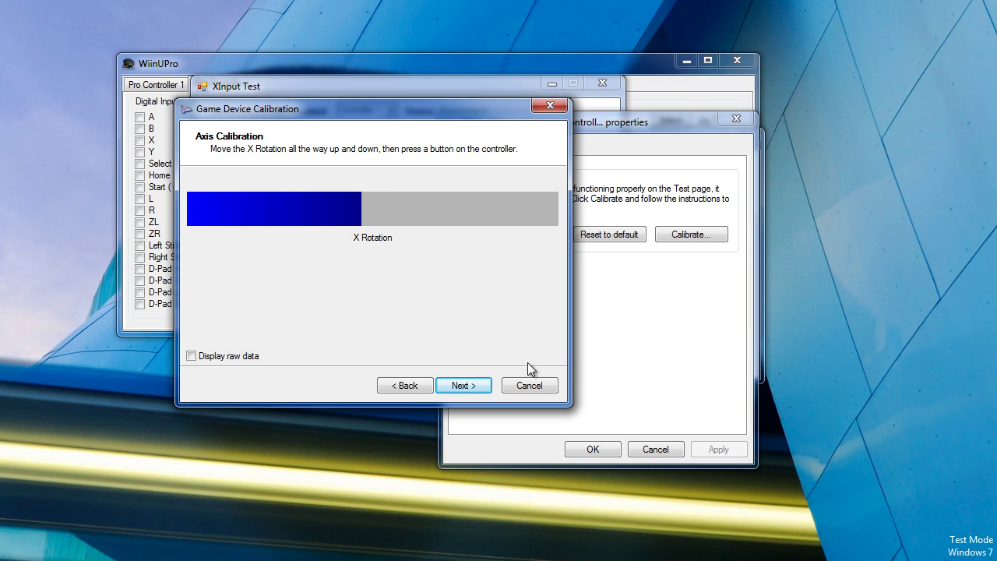
left_click(476, 387)
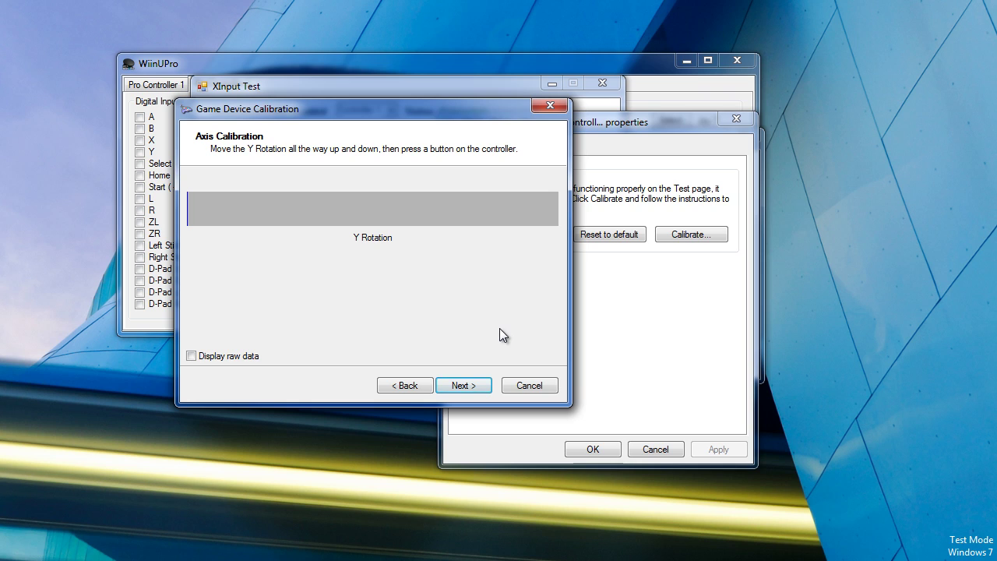
left_click(472, 383)
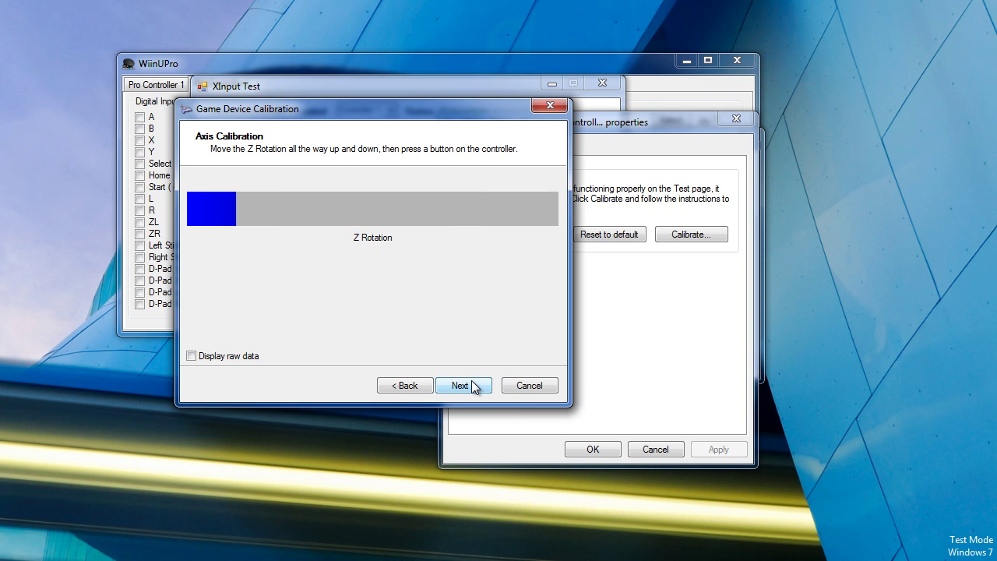
left_click(472, 383)
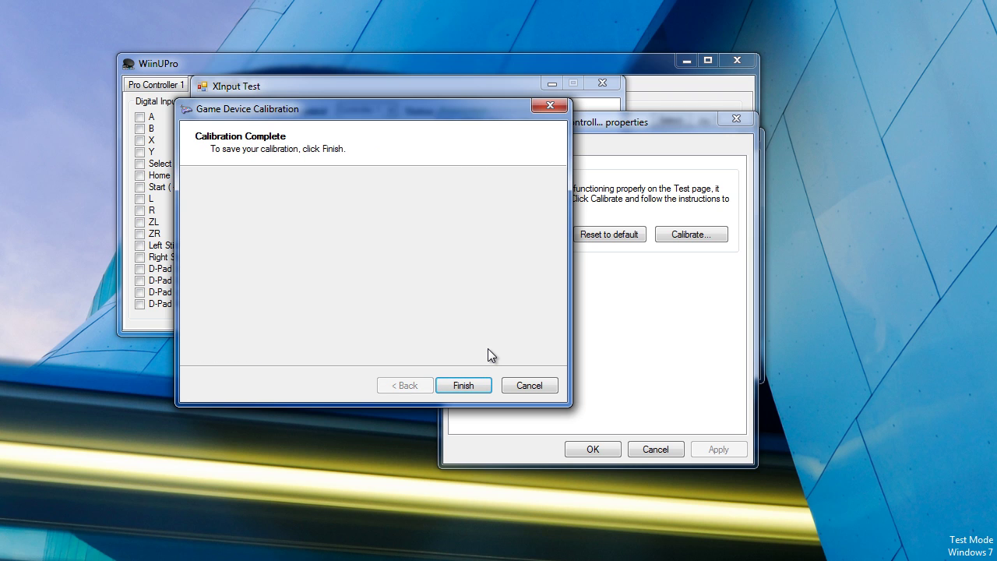
left_click(463, 385)
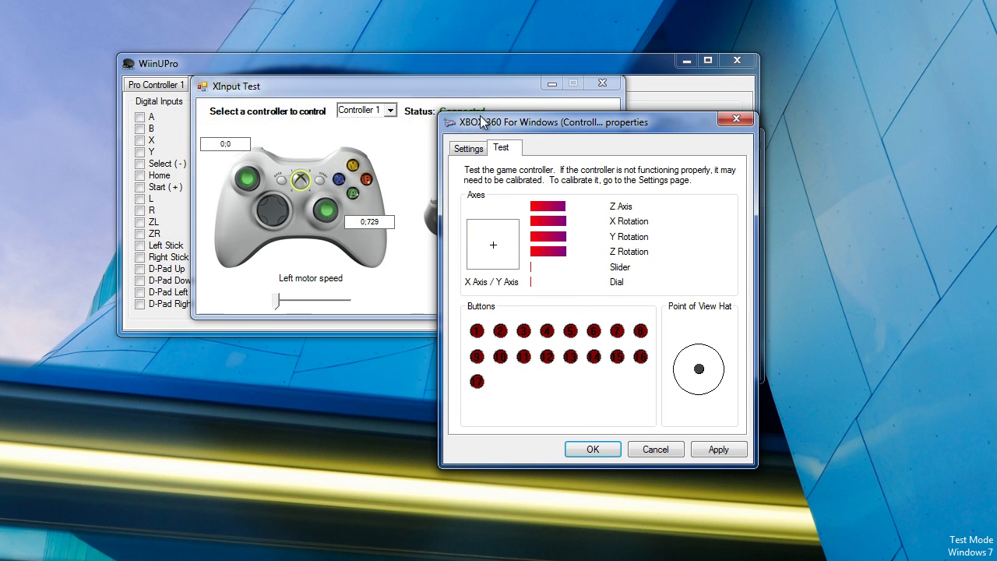
Bring XInput Test forward and reposition it to examine Controller 1's stick and trigger values
left_click(467, 90)
left_click_drag(466, 84, 422, 81)
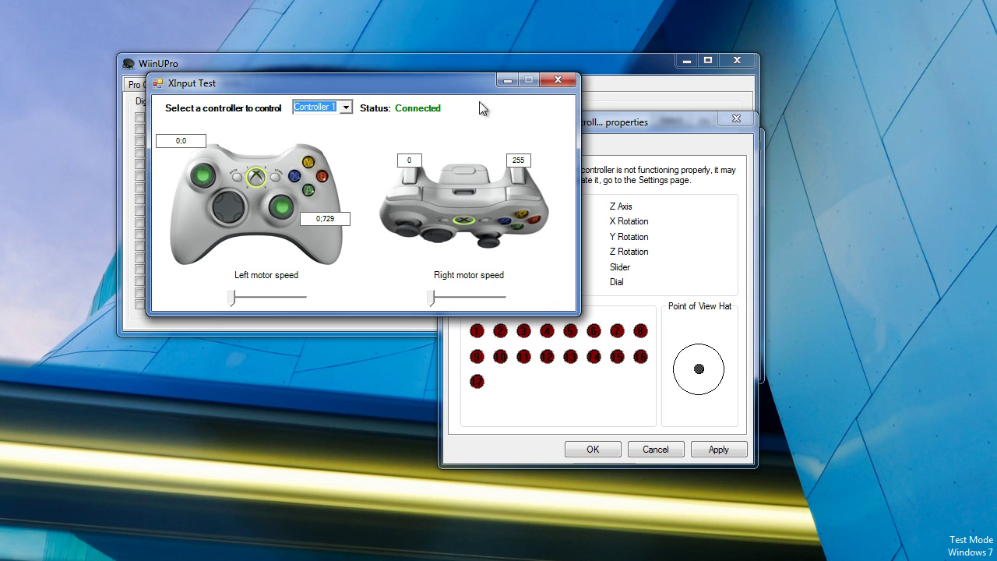
left_click_drag(448, 83, 448, 92)
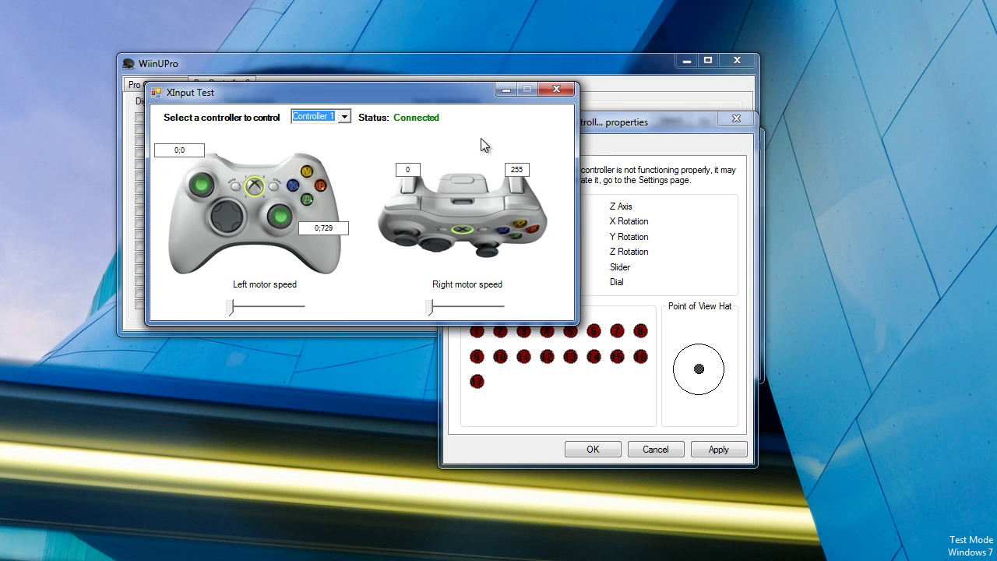
left_click_drag(300, 91, 226, 101)
Switch to WiinUPro and assign Pro Controller 2's ZL input to the Joystick Axis Joy +U
left_click(369, 56)
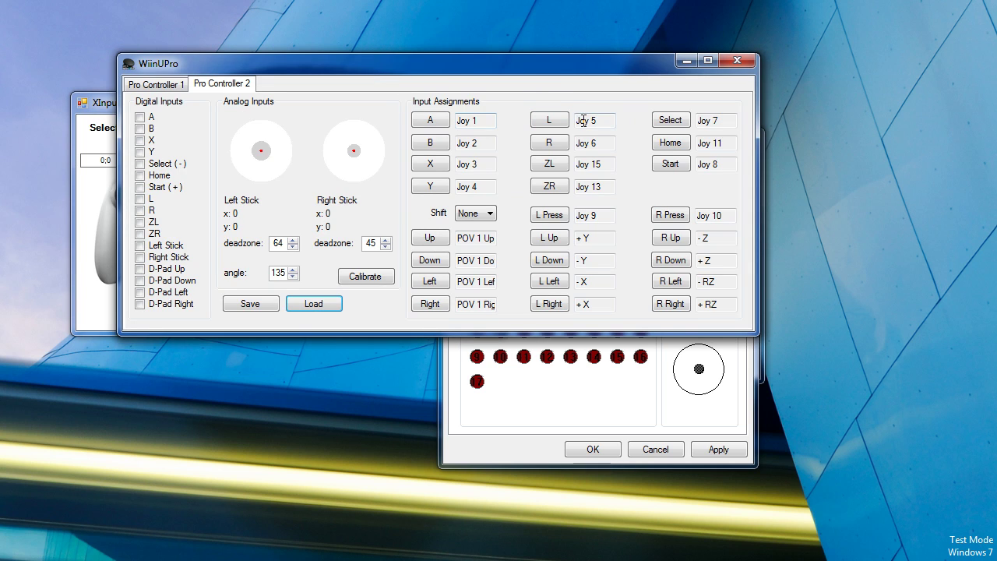
left_click(562, 167)
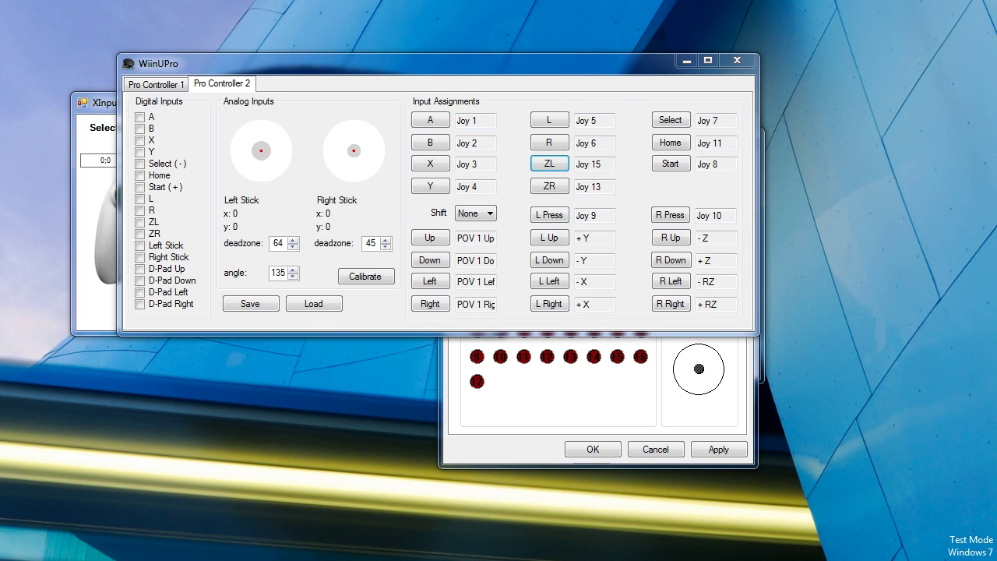
left_click(447, 41)
left_click(453, 109)
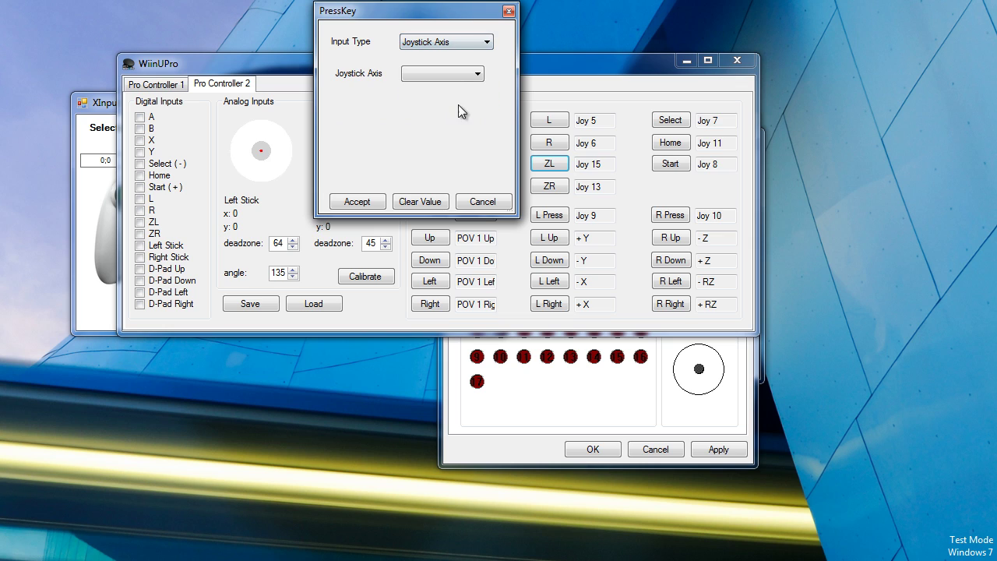
left_click(457, 74)
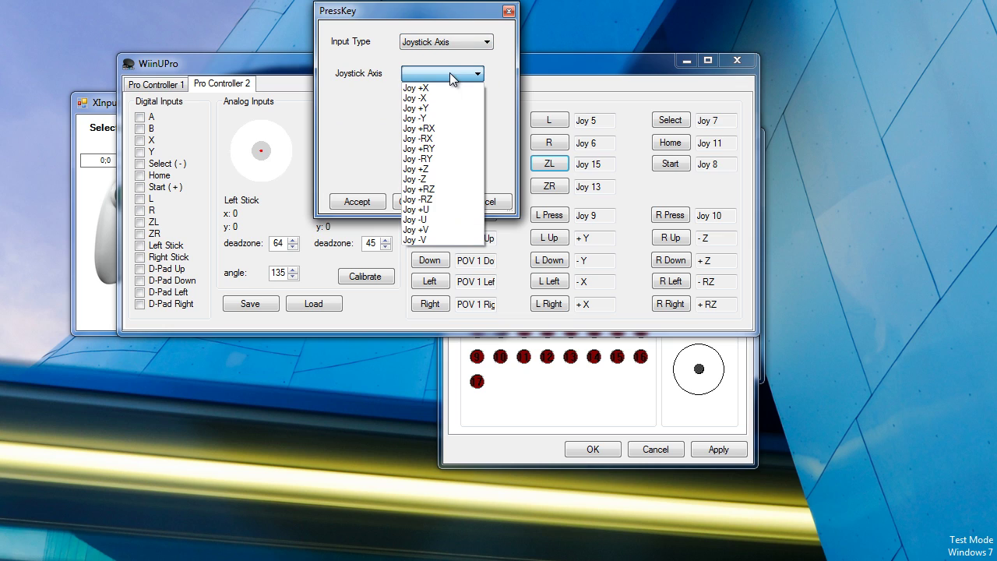
left_click(437, 211)
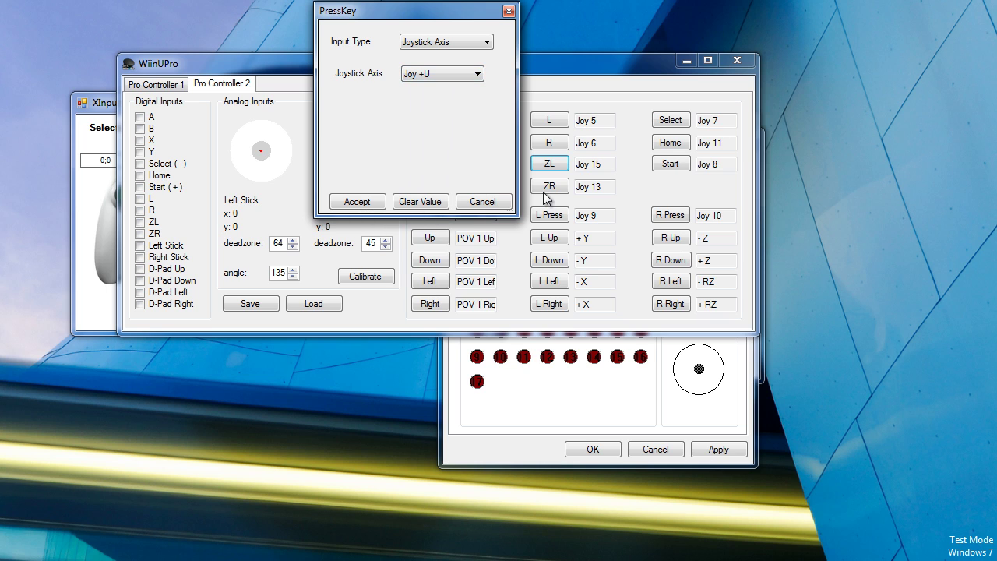
left_click(354, 201)
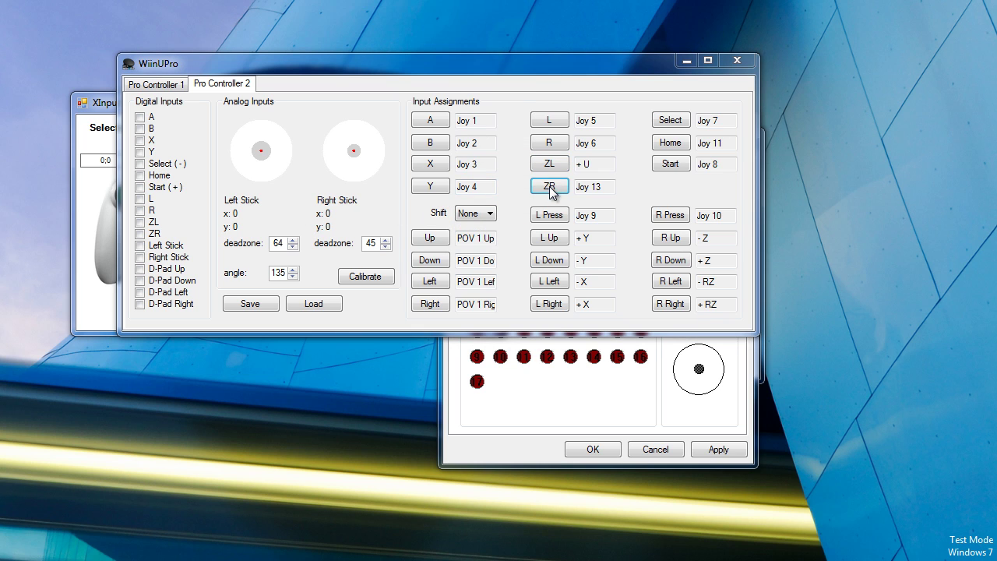
Assign Pro Controller 2's ZR input to the Joystick Axis Joy -U
left_click(551, 190)
left_click(474, 66)
left_click(425, 211)
left_click(365, 195)
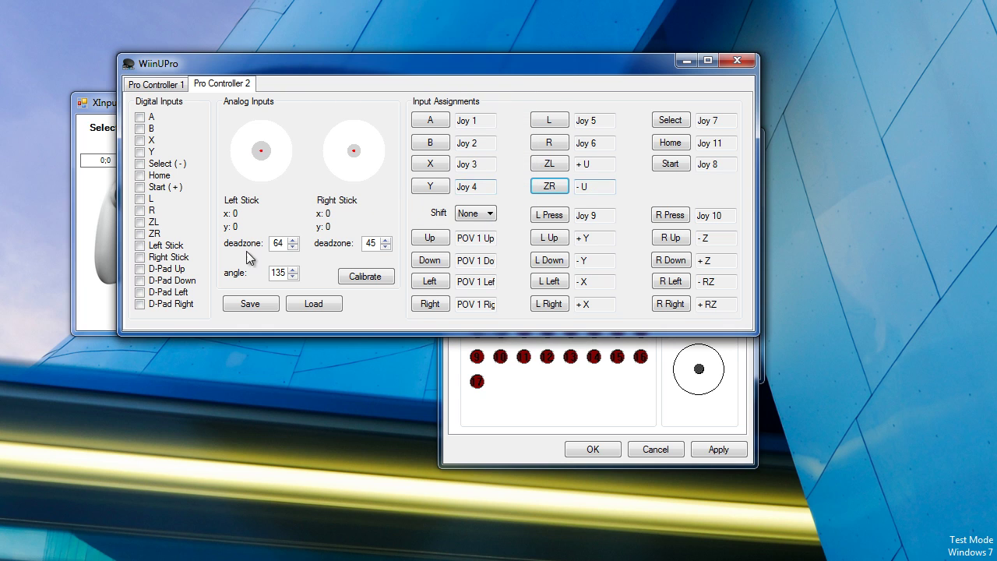
Return to the XBOX 360 For Windows properties and recalibrate the controller's center point and X Axis / Y Axis
left_click(534, 413)
left_click(473, 148)
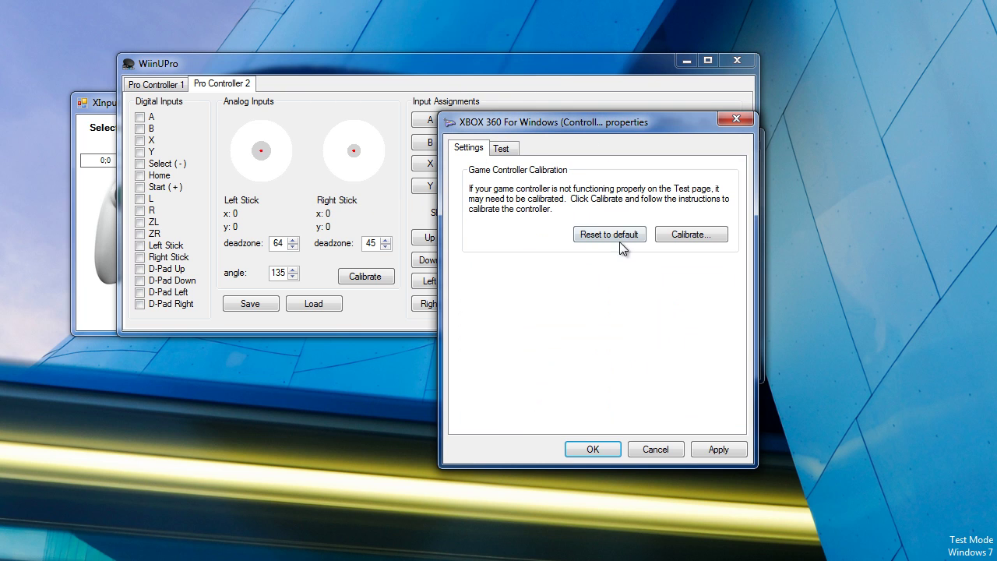
left_click(684, 234)
left_click(465, 384)
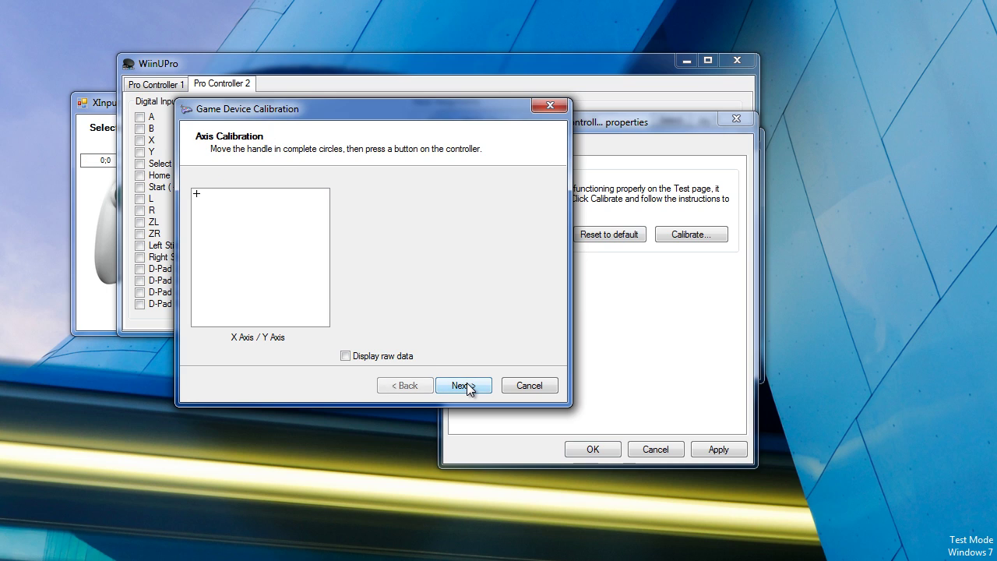
left_click(467, 385)
left_click(468, 385)
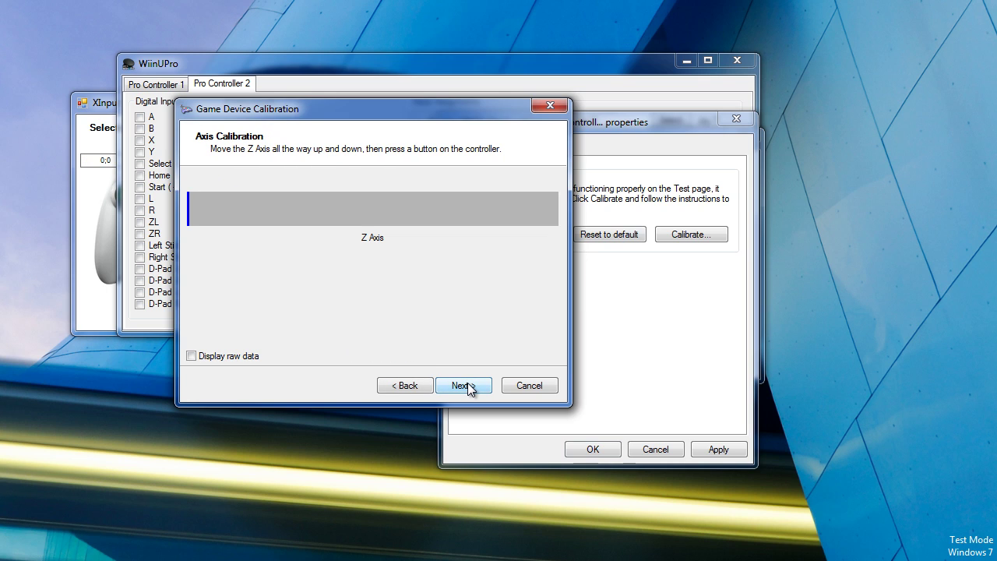
Recalibrate the Z Axis, the X, Y and Z Rotation and the Slider, and save the calibration
left_click(468, 385)
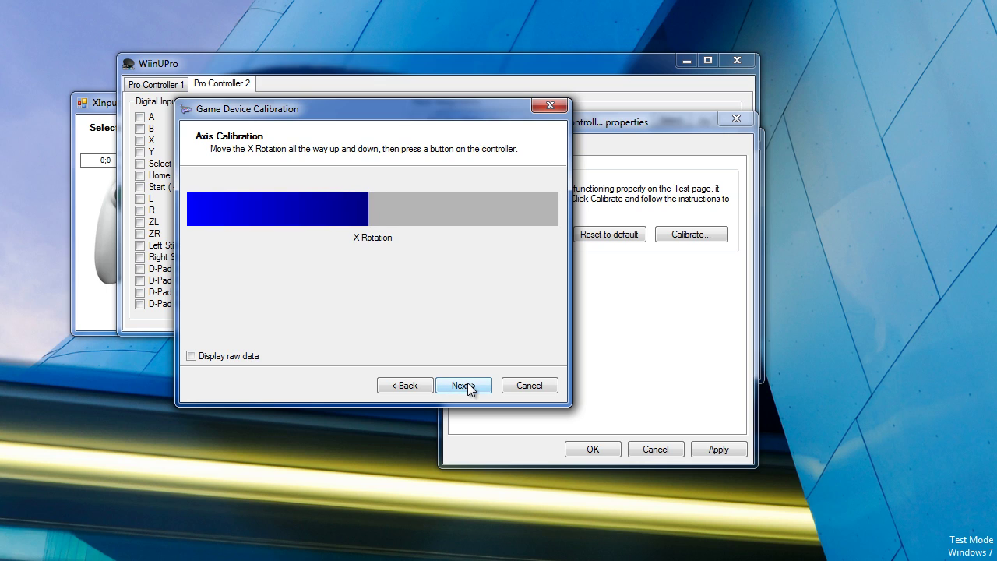
left_click(468, 385)
left_click(467, 385)
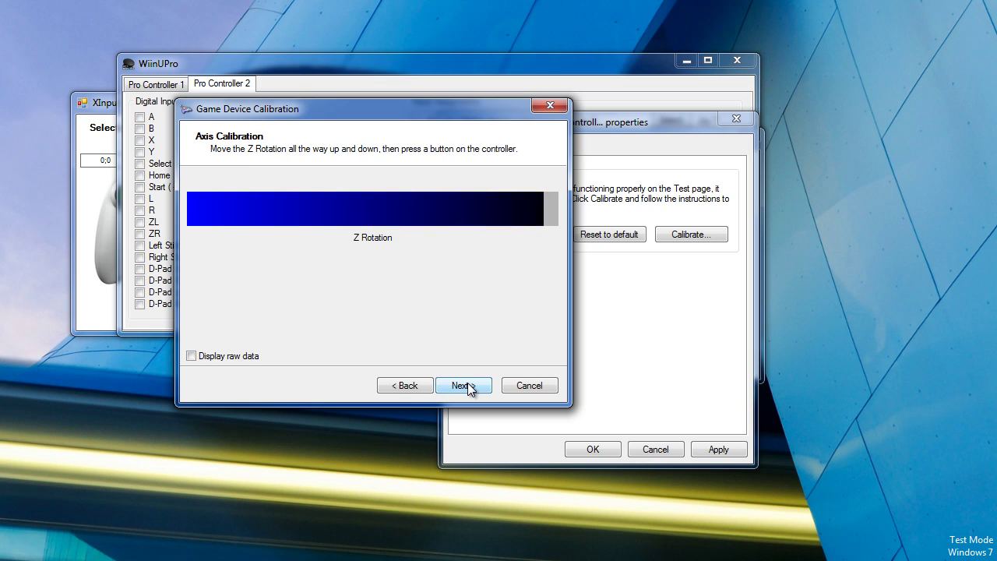
left_click(468, 385)
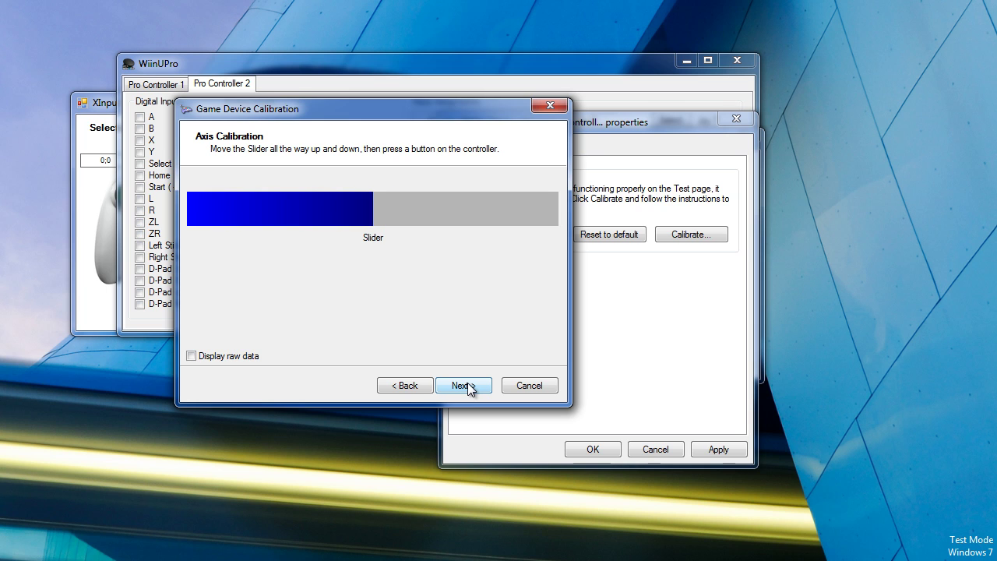
left_click(468, 385)
left_click(468, 384)
left_click(468, 385)
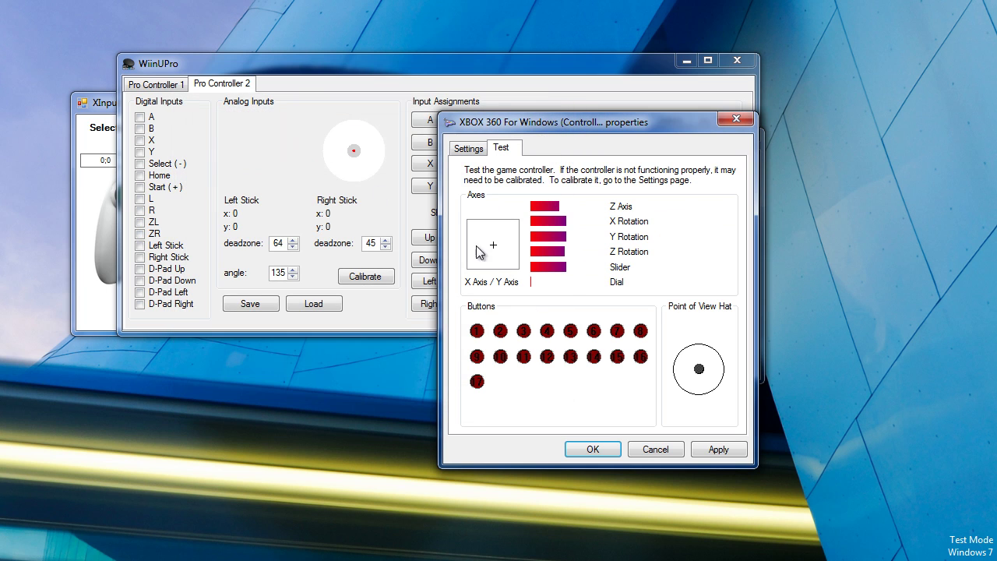
Check Controller 1's values in XInput Test, close that window, and accept the XBOX 360 For Windows properties
left_click(85, 204)
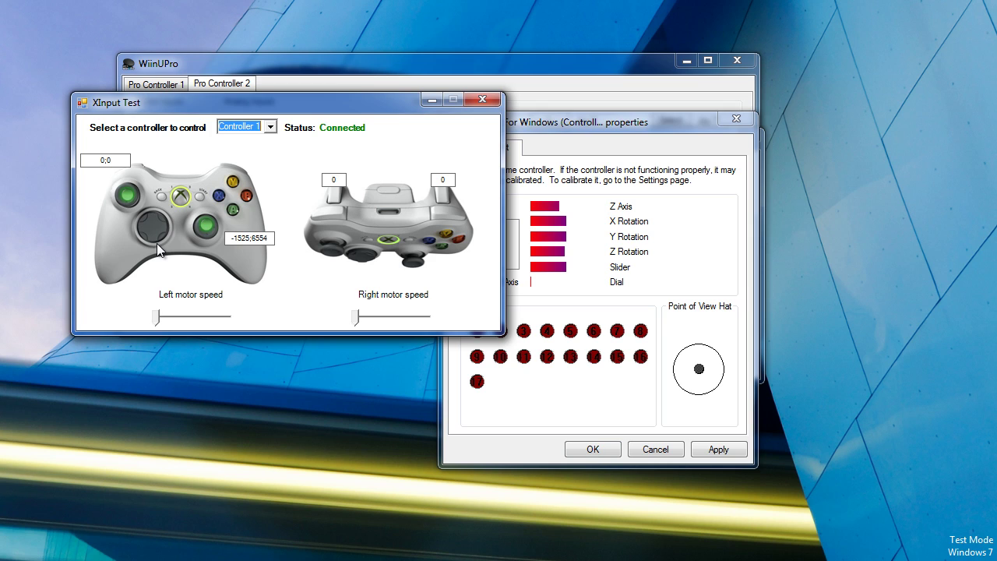
left_click(485, 100)
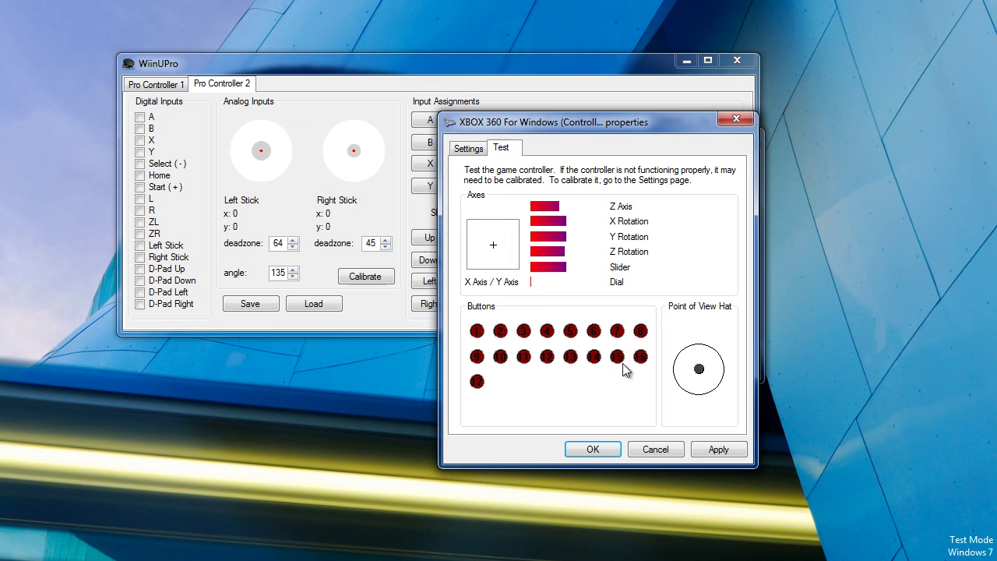
left_click(593, 448)
key("Escape")
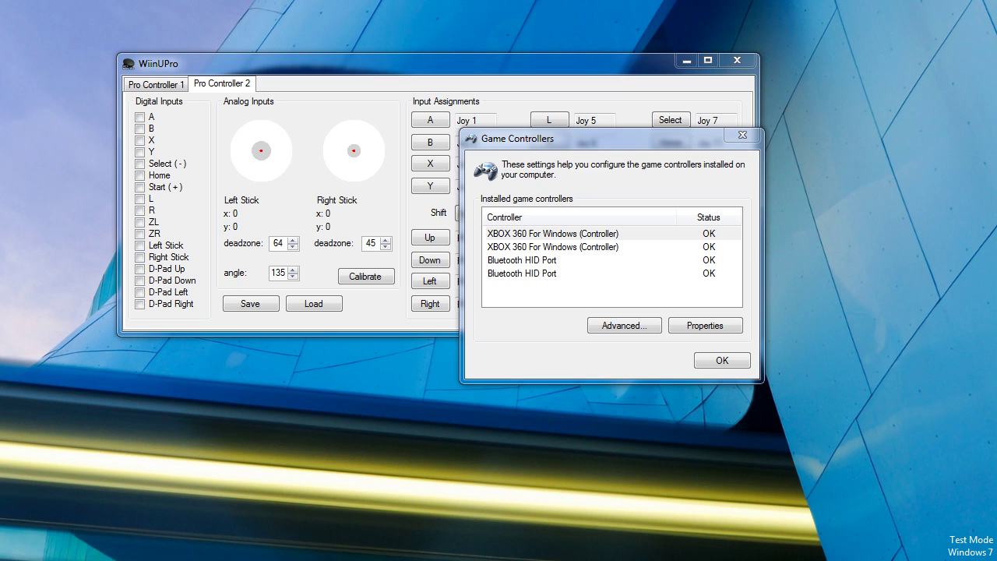
Bring the x360ce emulator's Controller 1 settings into view and switch back to WiinUPro
left_click_drag(935, 2, 441, 2)
left_click(662, 144)
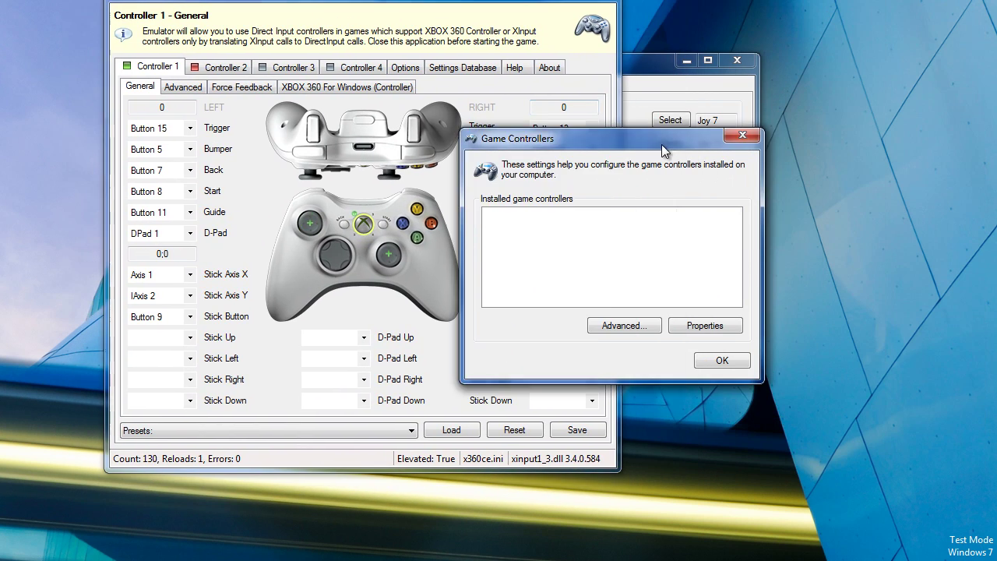
left_click(650, 72)
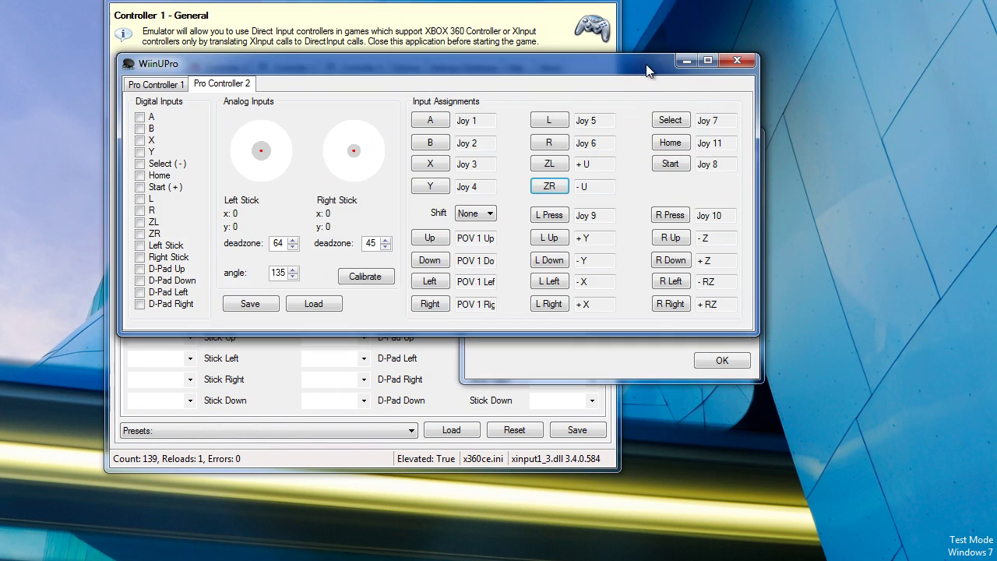
Assign the ZL trigger of Pro Controller 2 to Joystick Button 15
left_click(537, 161)
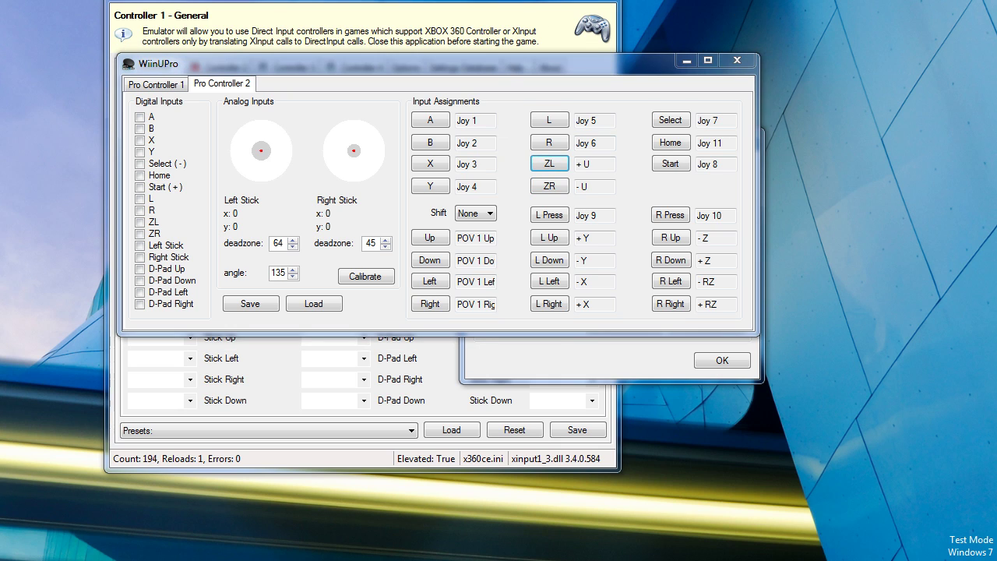
left_click(492, 43)
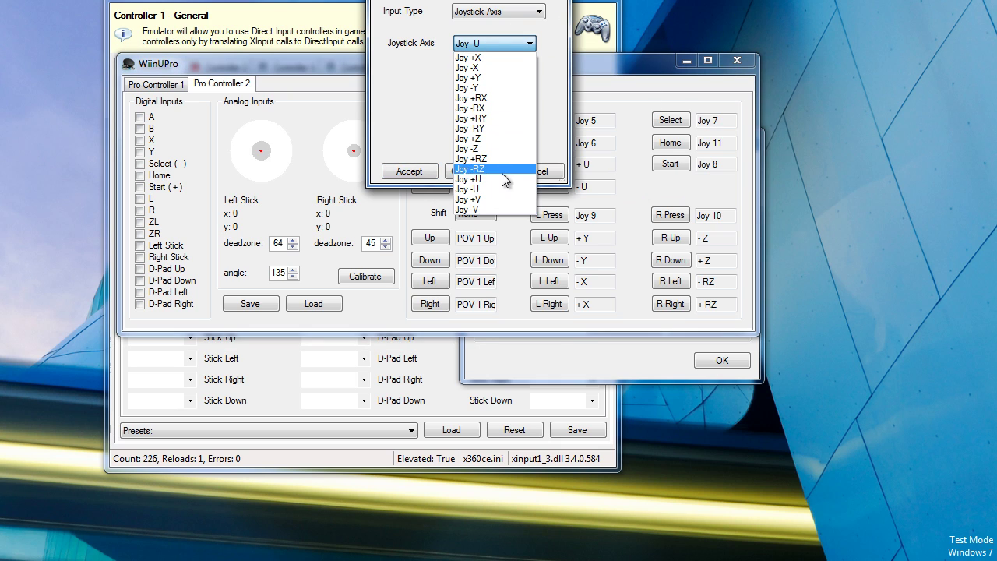
left_click(477, 98)
left_click(499, 12)
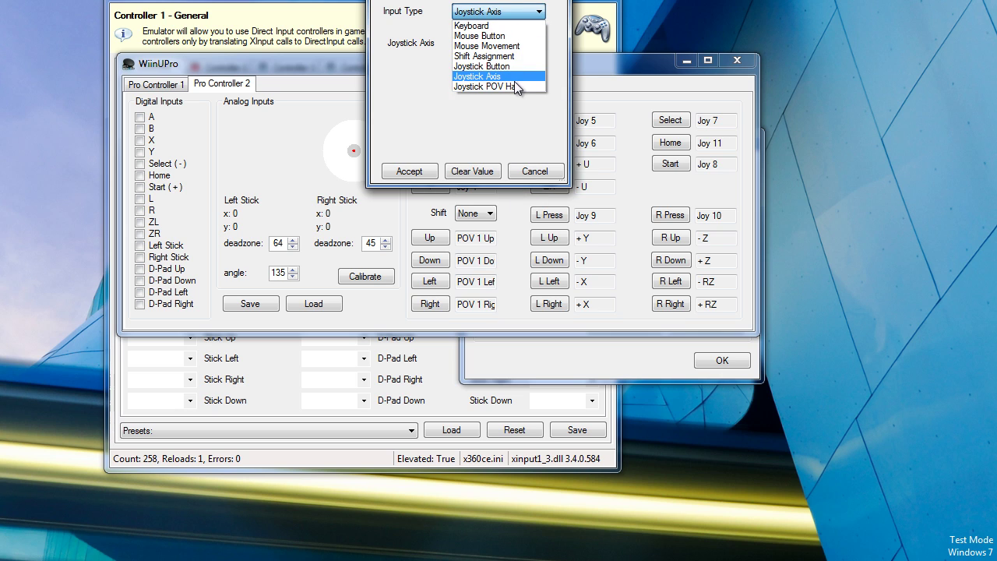
left_click(507, 66)
left_click(499, 43)
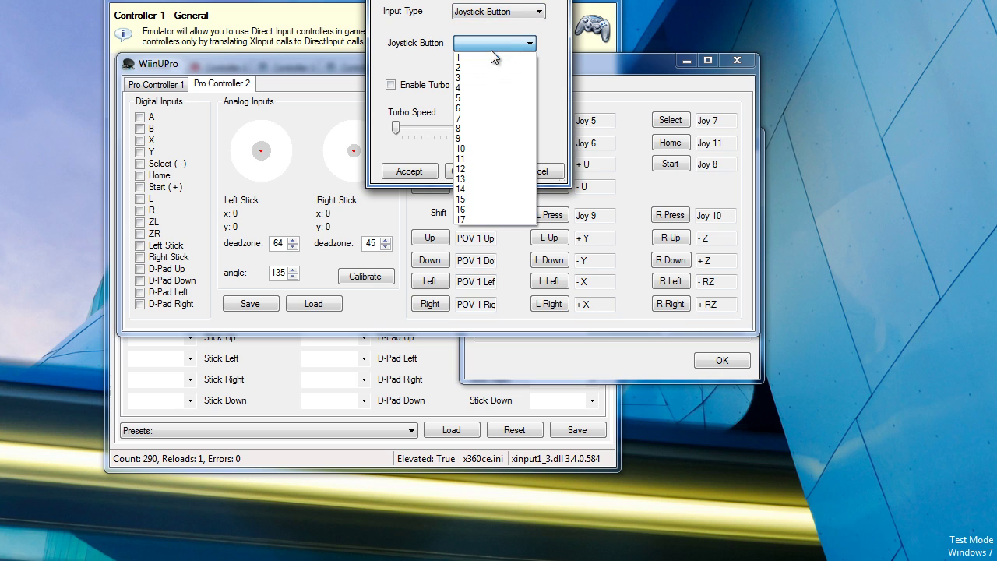
left_click(486, 198)
left_click(409, 171)
Assign the ZR trigger of Pro Controller 2 to Joystick Button 15
left_click(548, 188)
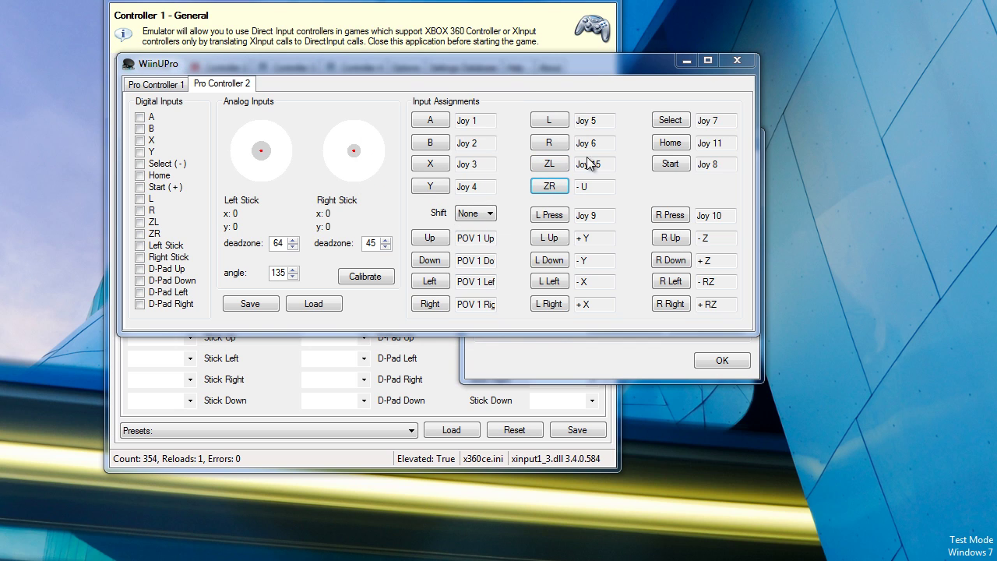
left_click(453, 56)
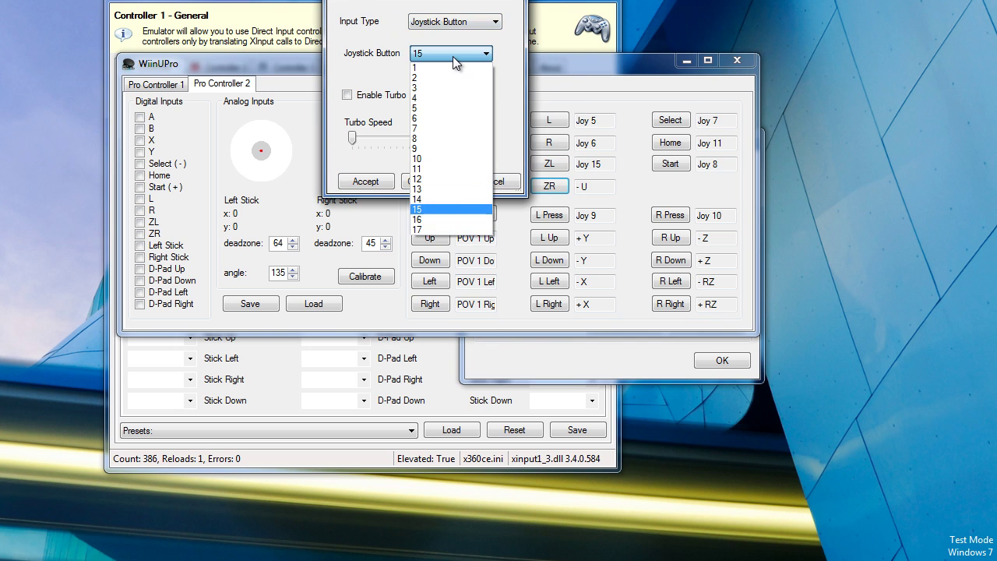
left_click(423, 208)
left_click(367, 181)
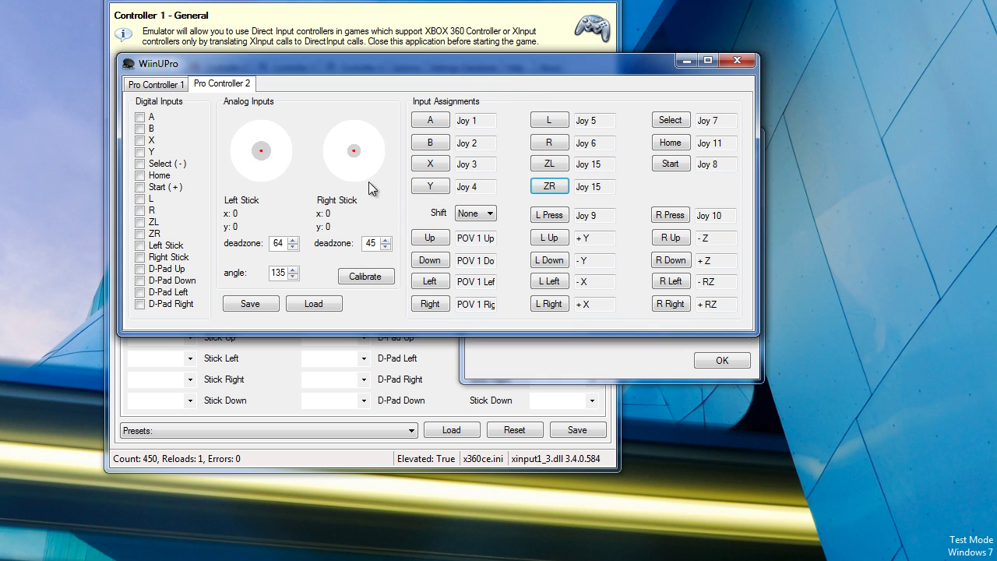
Check the trigger mappings in x360ce's Controller 1 settings and assign Pro Controller 2's ZR trigger to joystick button 13
left_click_drag(495, 70, 570, 258)
left_click(451, 3)
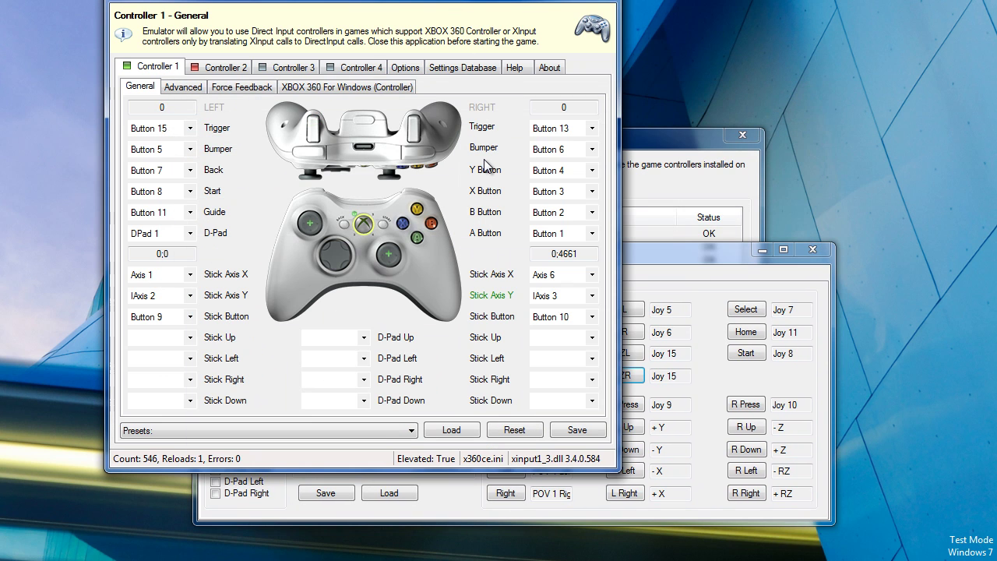
left_click_drag(680, 257, 674, 259)
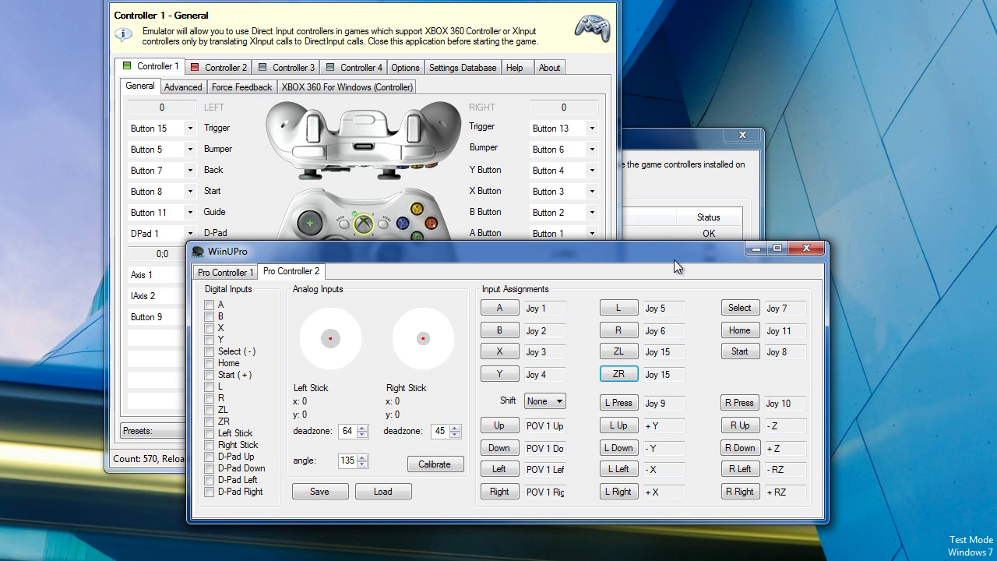
left_click(631, 372)
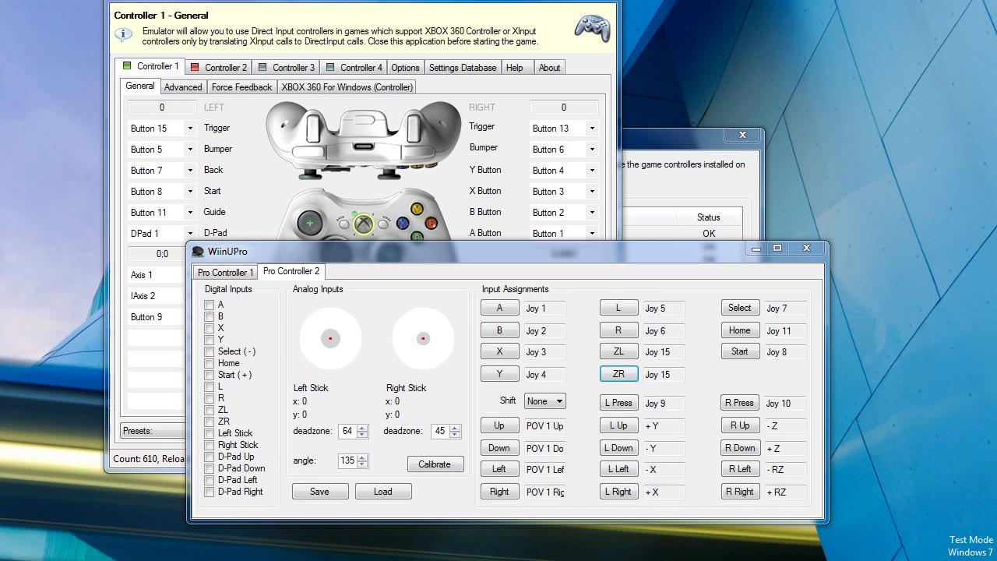
View x360ce's Controller 1 mappings and the Game Controllers list, and return to WiinUPro's Pro Controller 2 assignments
left_click(475, 145)
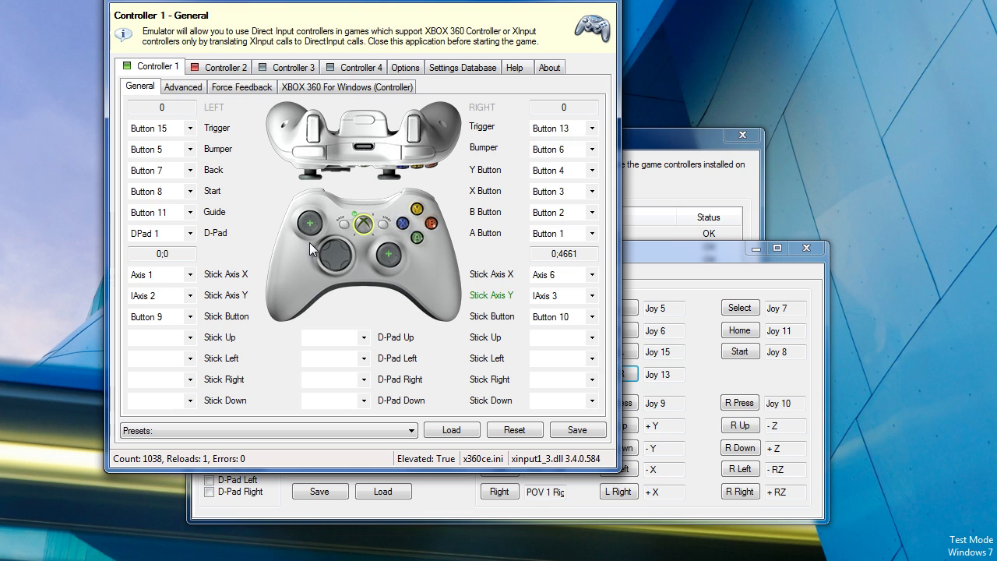
left_click(673, 168)
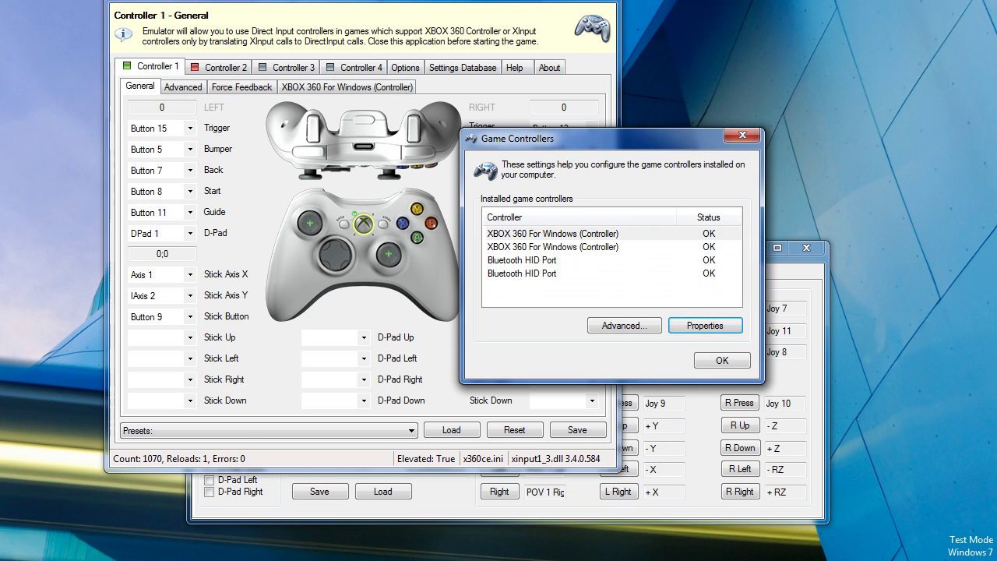
left_click(781, 274)
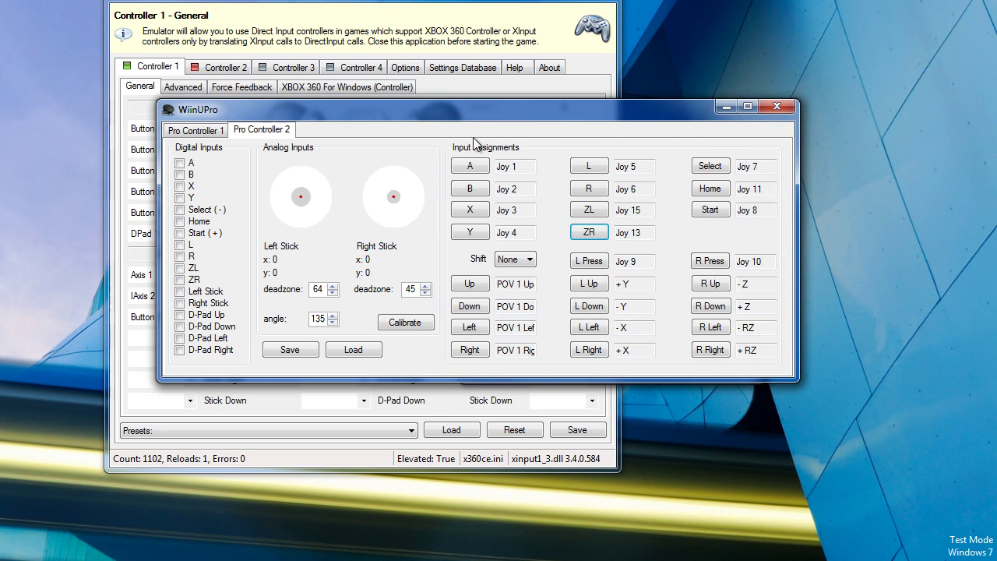
Try Enable Turbo with the Joystick Button and Joystick POV Hat input types on the Up assignment, and discard the changes
left_click(580, 235)
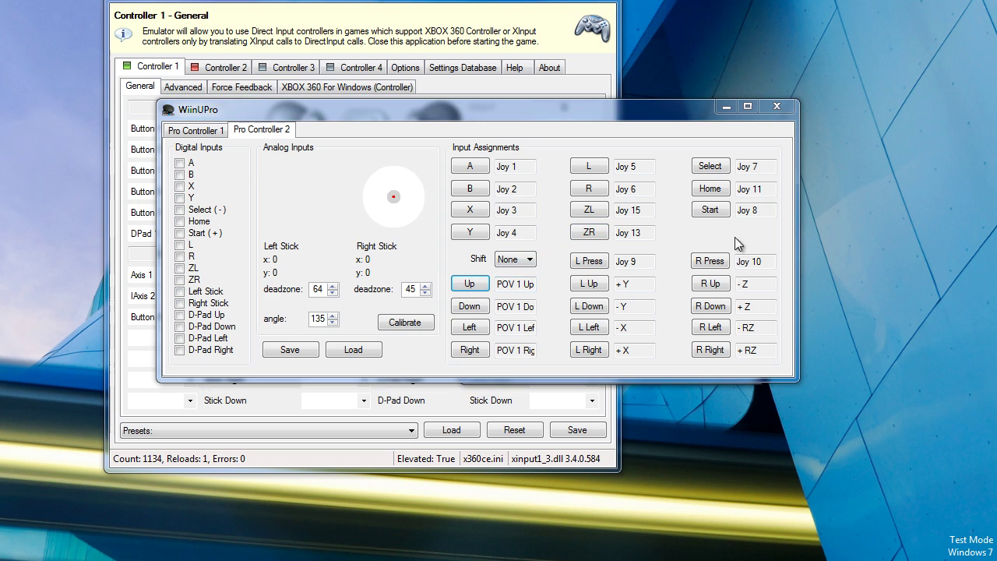
left_click(257, 100)
left_click(293, 160)
left_click(182, 174)
left_click(254, 101)
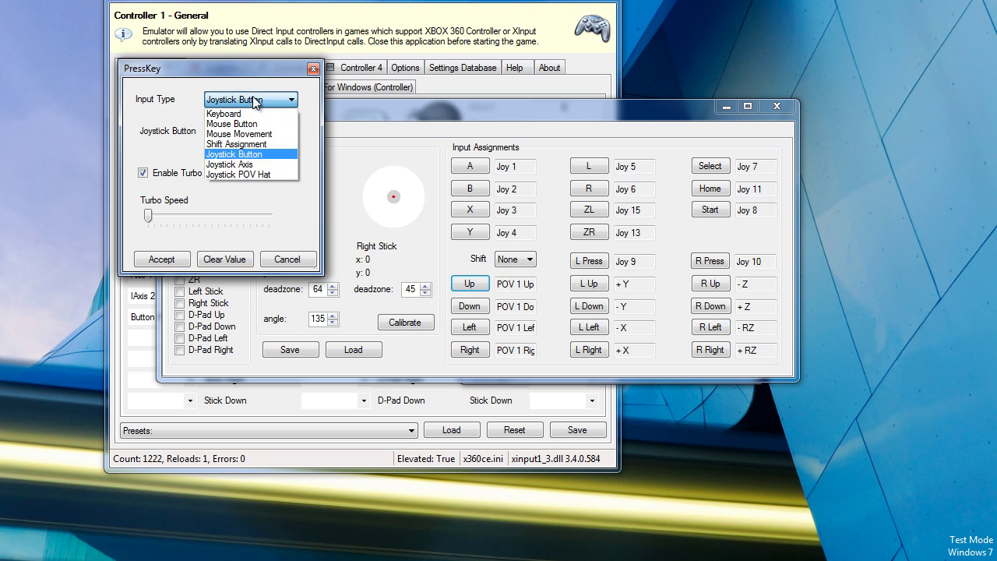
left_click(261, 174)
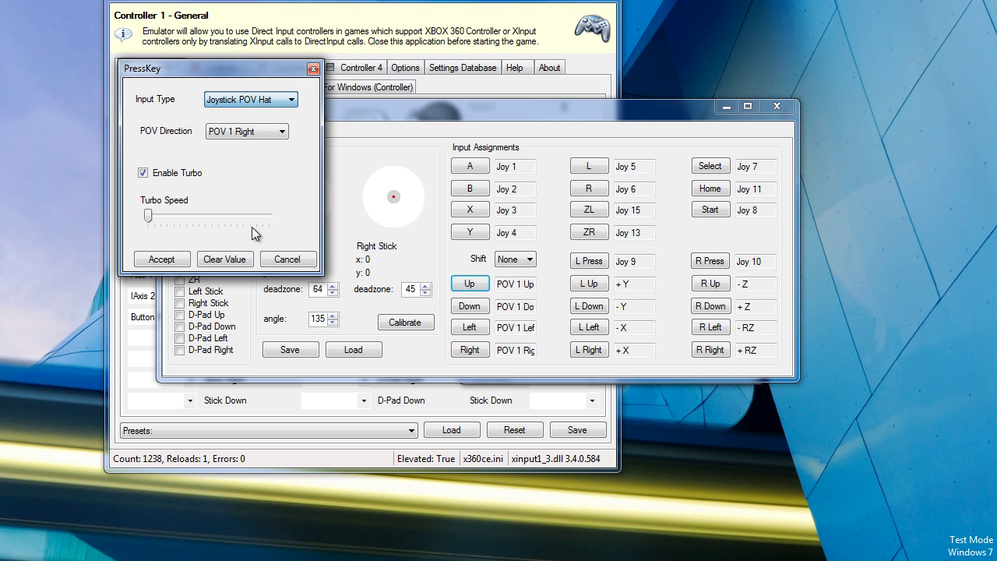
left_click(290, 260)
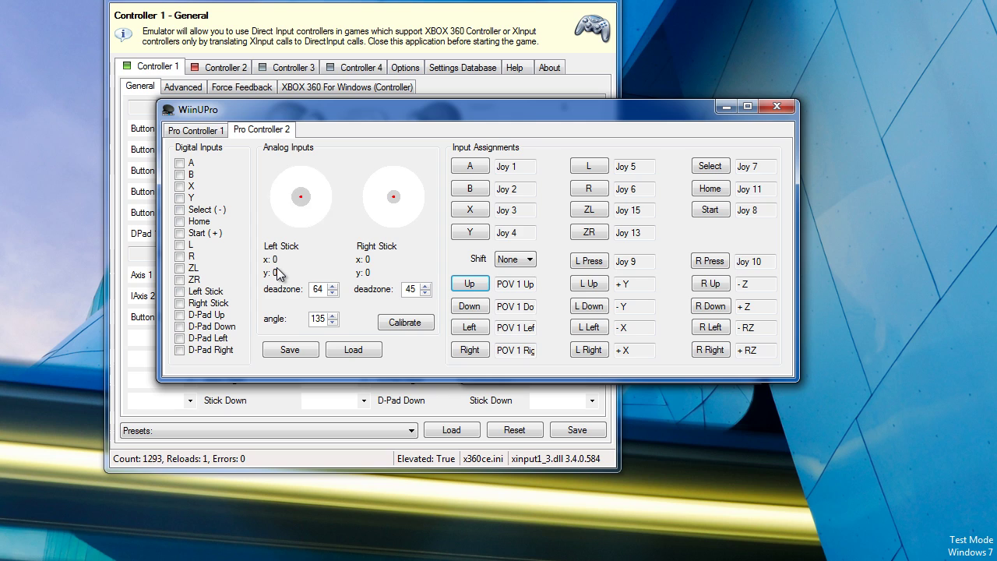